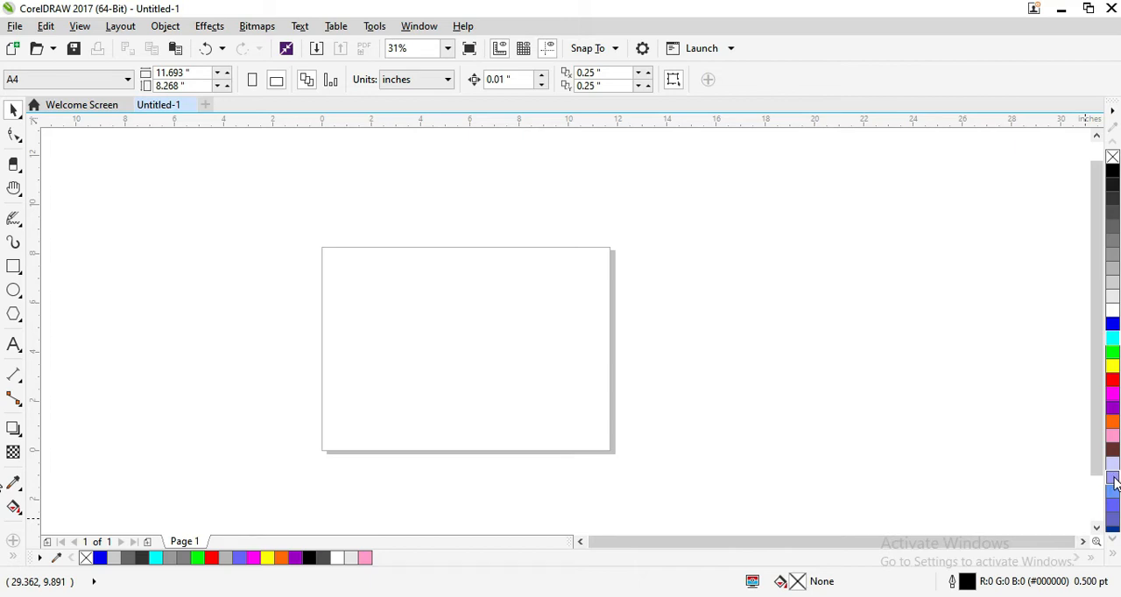
# Step: Draw two ellipses, about 6.2 × 2.53 inches over the page's upper-left corner and about 3.73 × 4.23 inches right of the page
pyautogui.click(13, 291)
pyautogui.moveTo(303, 223); pyautogui.dragTo(456, 285)
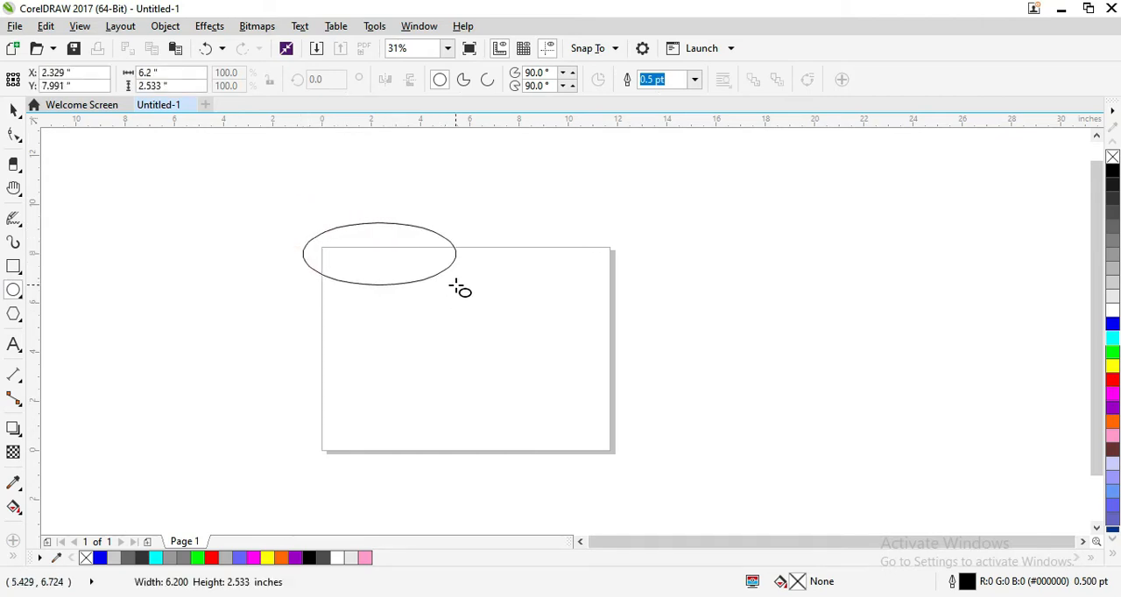
pyautogui.moveTo(455, 284); pyautogui.dragTo(458, 286)
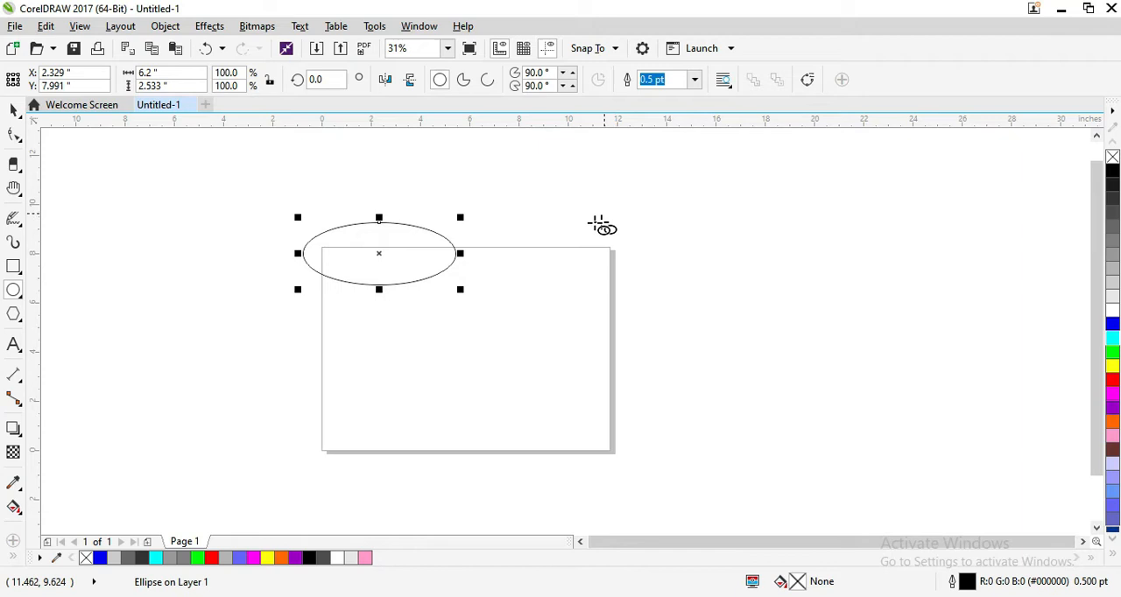
pyautogui.click(638, 192)
pyautogui.moveTo(638, 193); pyautogui.dragTo(728, 294)
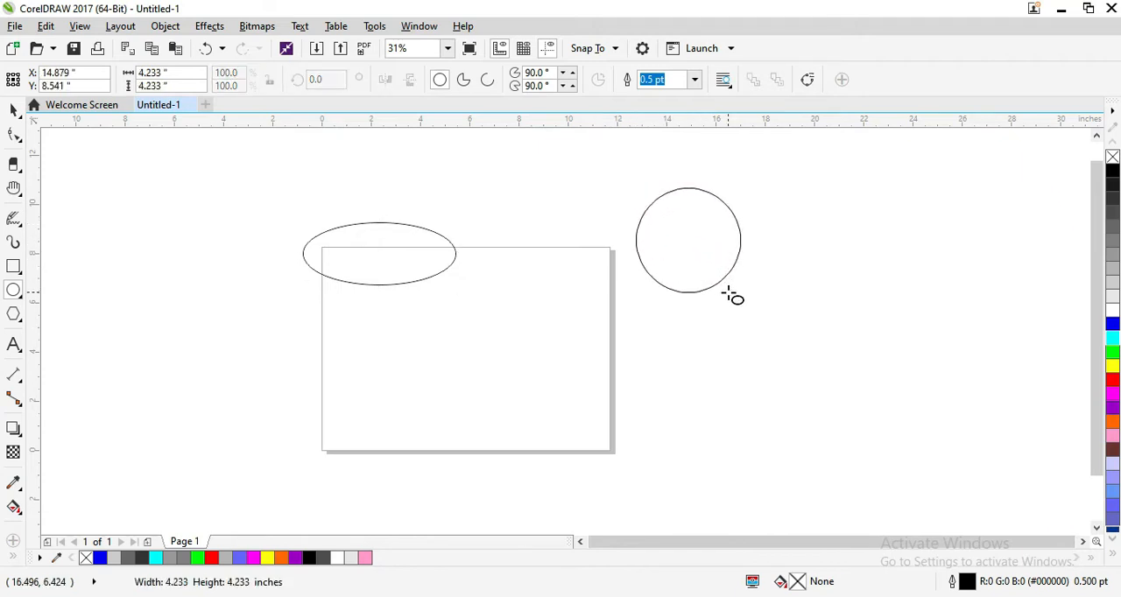
pyautogui.moveTo(727, 295); pyautogui.dragTo(728, 293)
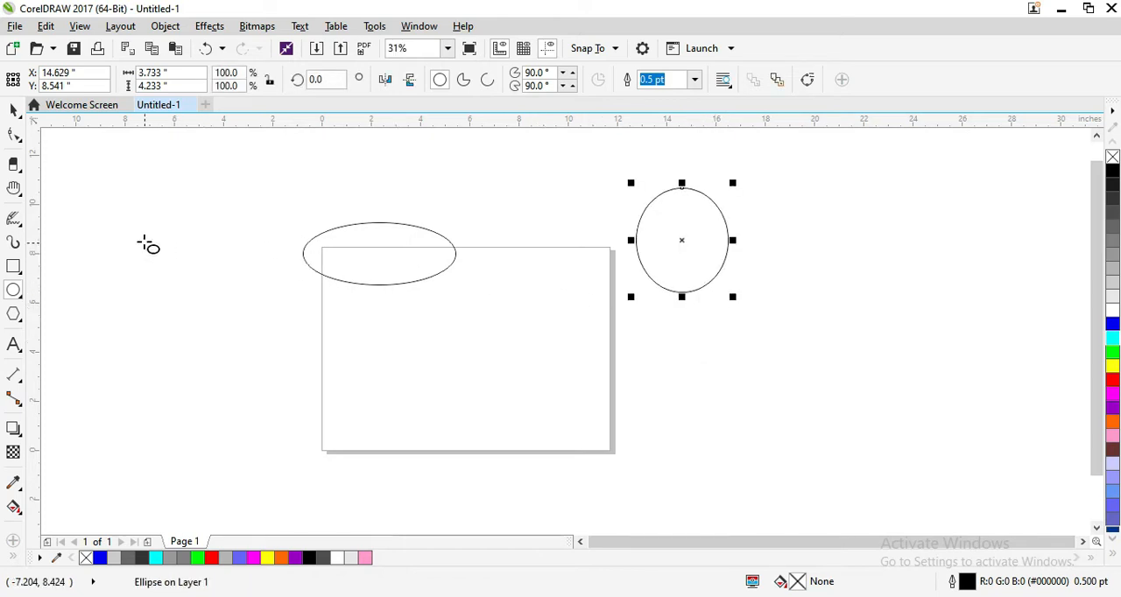
# Step: Draw a circle about 6.1 inches across left of the page and three ellipses about 2.87 × 2.97, 9.73 × 10.07 and 10.6 × 9.73 inches
pyautogui.moveTo(124, 201); pyautogui.dragTo(286, 329)
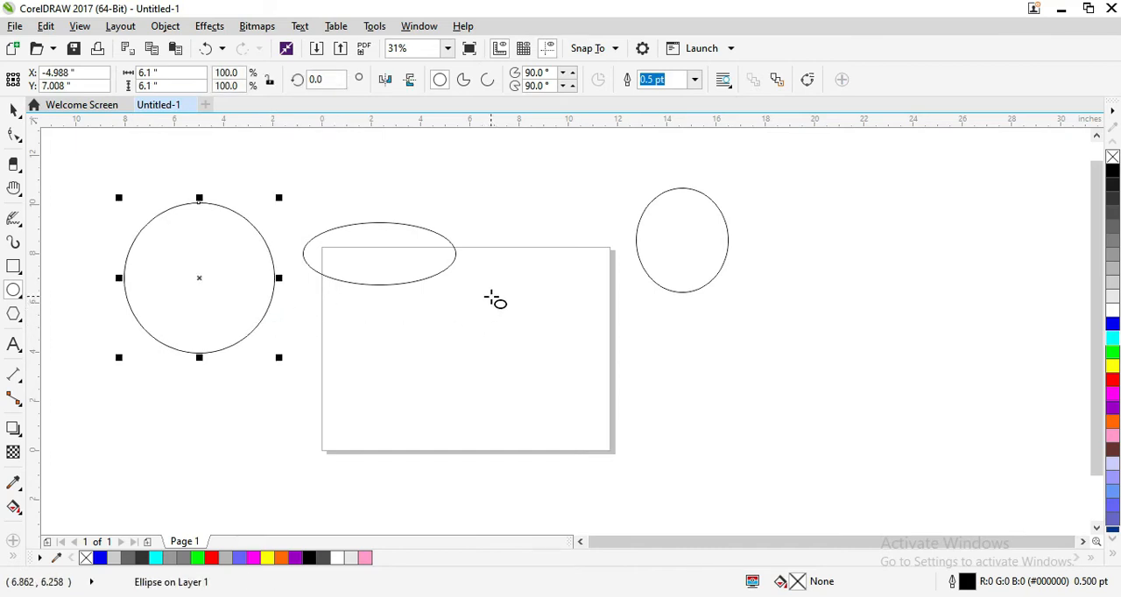
pyautogui.moveTo(515, 253); pyautogui.dragTo(585, 327)
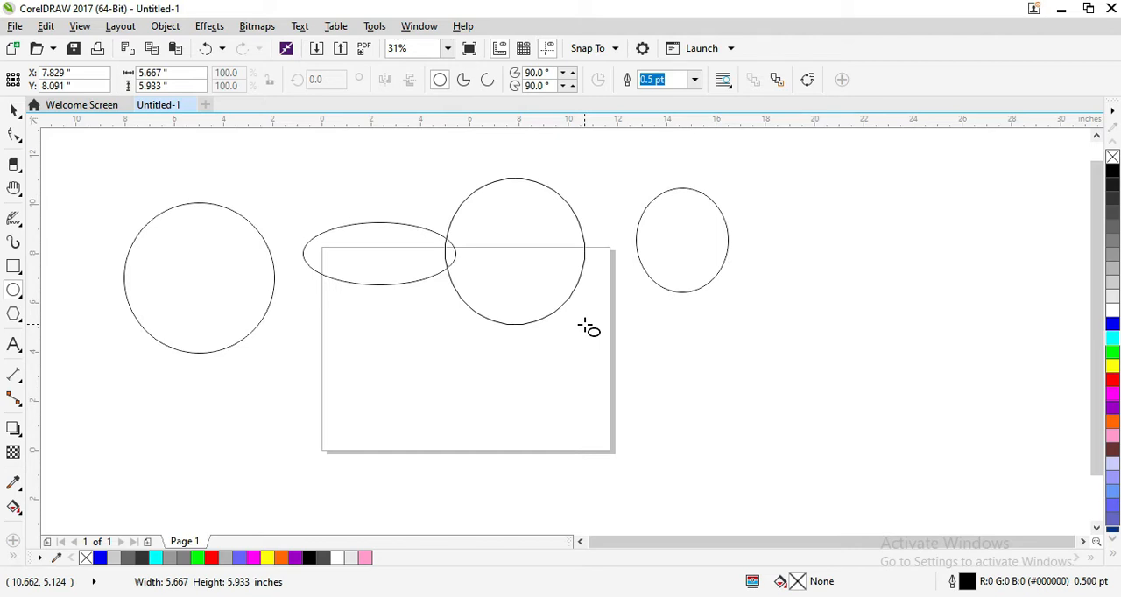
pyautogui.moveTo(589, 327); pyautogui.dragTo(591, 327)
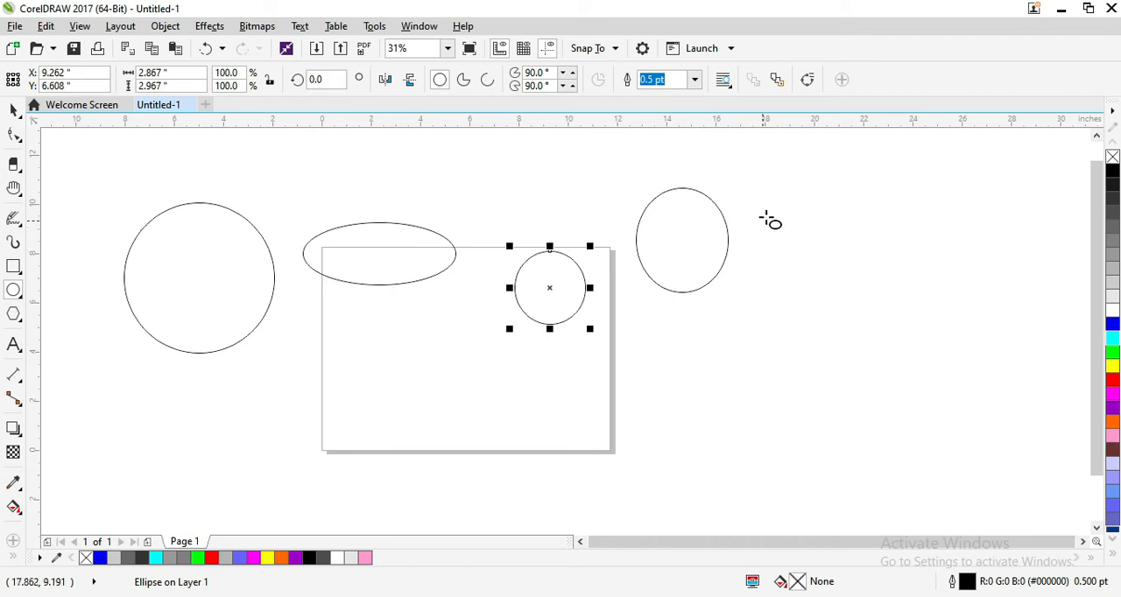
pyautogui.moveTo(780, 193); pyautogui.dragTo(900, 320)
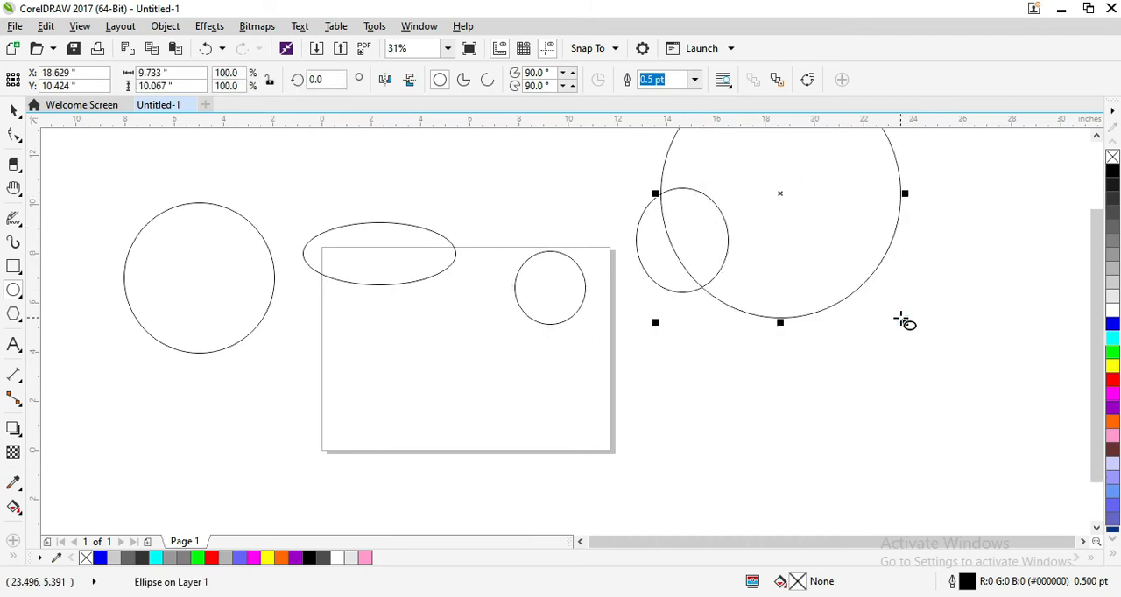
pyautogui.moveTo(392, 317); pyautogui.dragTo(526, 443)
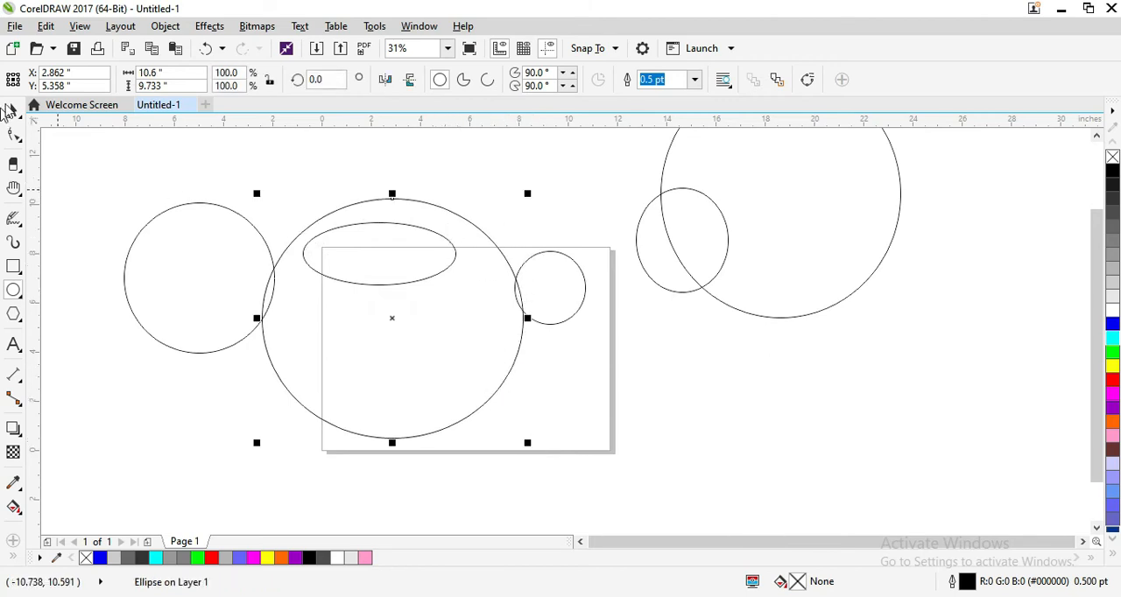
# Step: Delete every ellipse except the large one about 9.73 × 10.07 inches right of the page
pyautogui.click(11, 109)
pyautogui.click(195, 238)
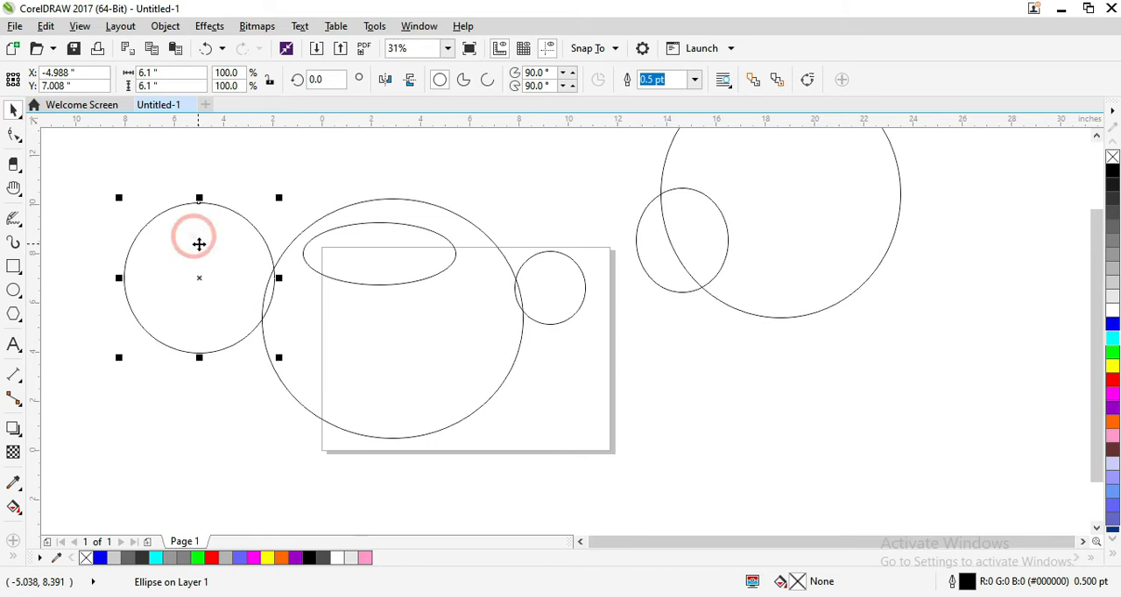
pyautogui.press('Delete')
pyautogui.click(393, 271)
pyautogui.press('Delete')
pyautogui.click(400, 255)
pyautogui.press('Delete')
pyautogui.click(530, 291)
pyautogui.press('Delete')
pyautogui.click(639, 260)
pyautogui.press('Delete')
# Step: Move the remaining large ellipse onto the page and convert it to a pie shape
pyautogui.moveTo(708, 225); pyautogui.dragTo(498, 287)
pyautogui.moveTo(575, 261); pyautogui.dragTo(481, 302)
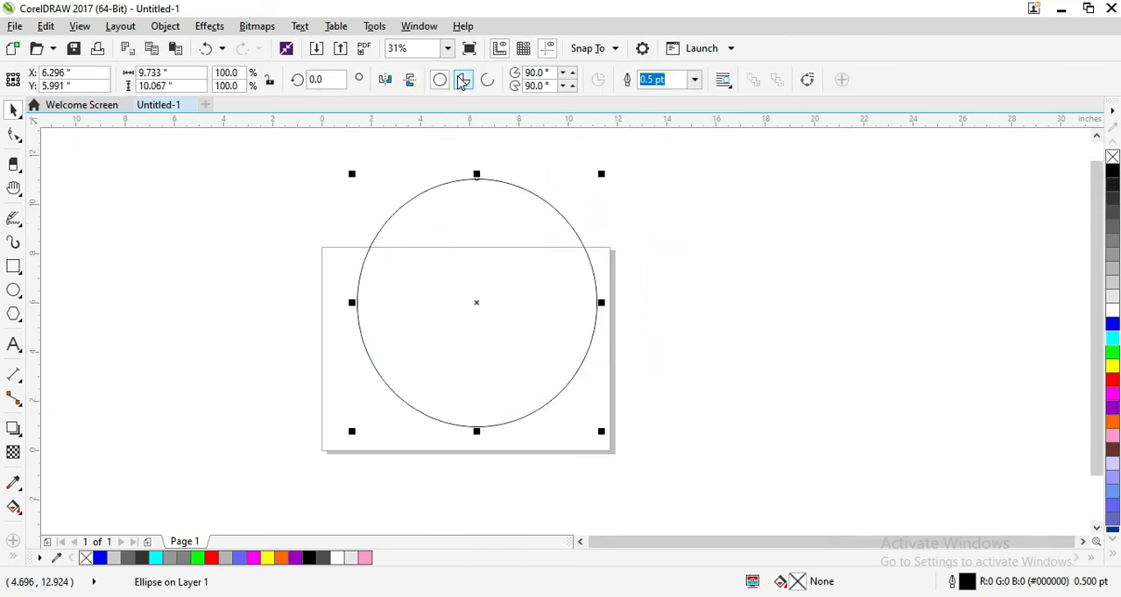
pyautogui.click(463, 81)
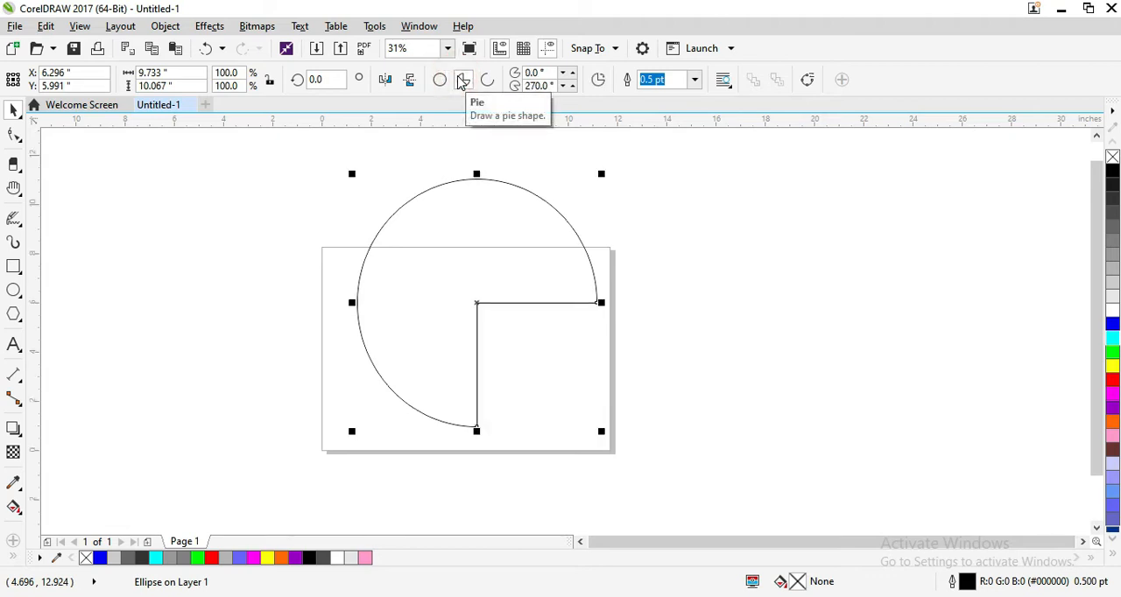
pyautogui.moveTo(478, 305); pyautogui.dragTo(491, 323)
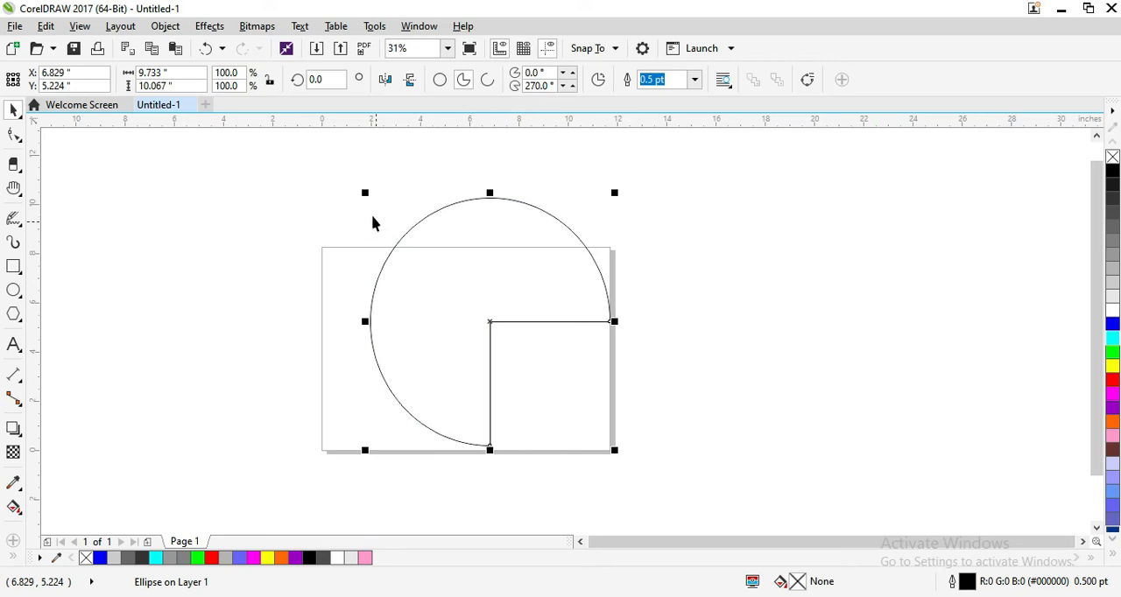
# Step: Rotate the pie shape to about 48.33 degrees so that its opening faces right
pyautogui.click(449, 253)
pyautogui.moveTo(360, 190); pyautogui.dragTo(355, 333)
pyautogui.click(476, 267)
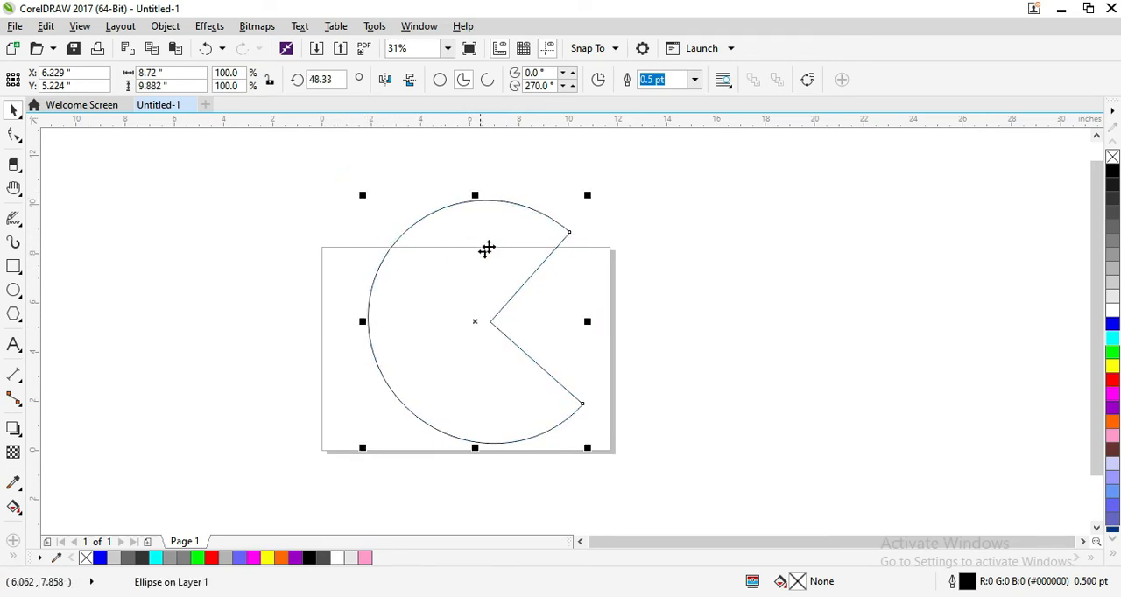
# Step: Make a concentric copy of the pie scaled to 94%, and repeat the duplication inward until the copies nearly fill the centre
pyautogui.moveTo(587, 196); pyautogui.dragTo(581, 202)
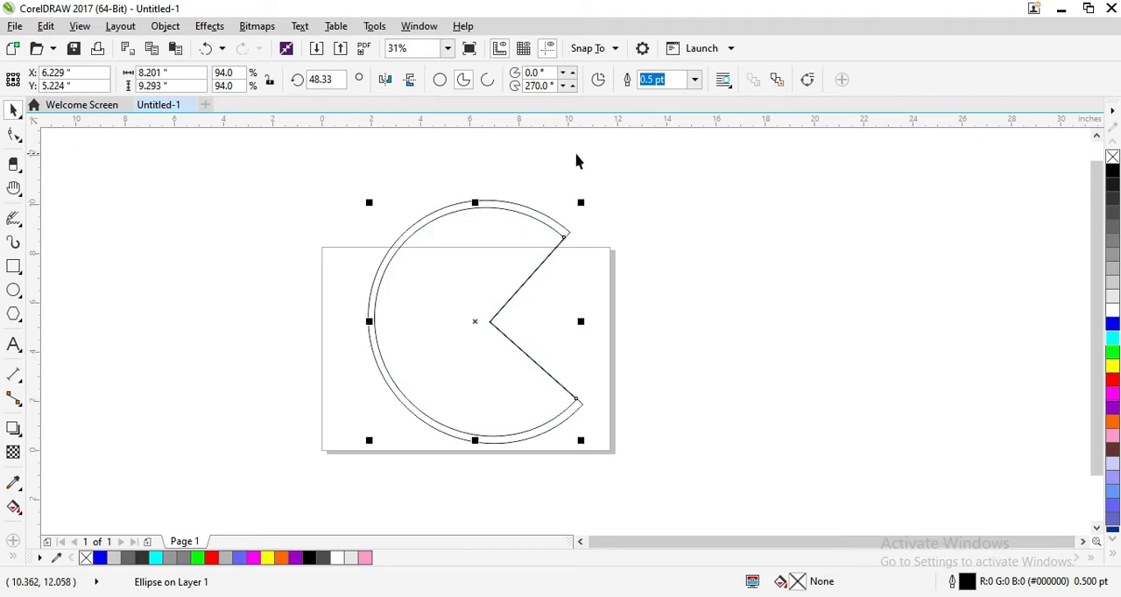
pyautogui.hotkey('ctrl', 'r')
pyautogui.hotkey('ctrl', 'r')
pyautogui.hotkey('ctrl', 'r')
pyautogui.hotkey('ctrl', 'r')
pyautogui.hotkey('ctrl', 'r')
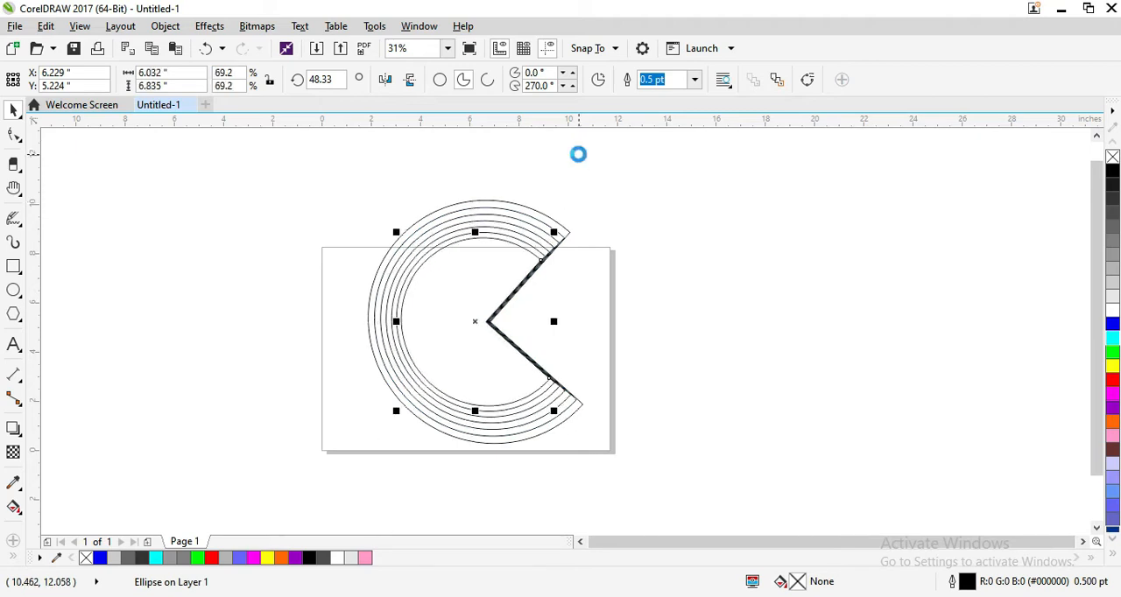
pyautogui.hotkey('ctrl', 'r')
pyautogui.hotkey('ctrl', 'r')
pyautogui.hotkey('ctrl', 'r')
pyautogui.hotkey('ctrl', 'r')
pyautogui.hotkey('ctrl', 'r')
pyautogui.hotkey('ctrl', 'r')
pyautogui.hotkey('ctrl', 'r')
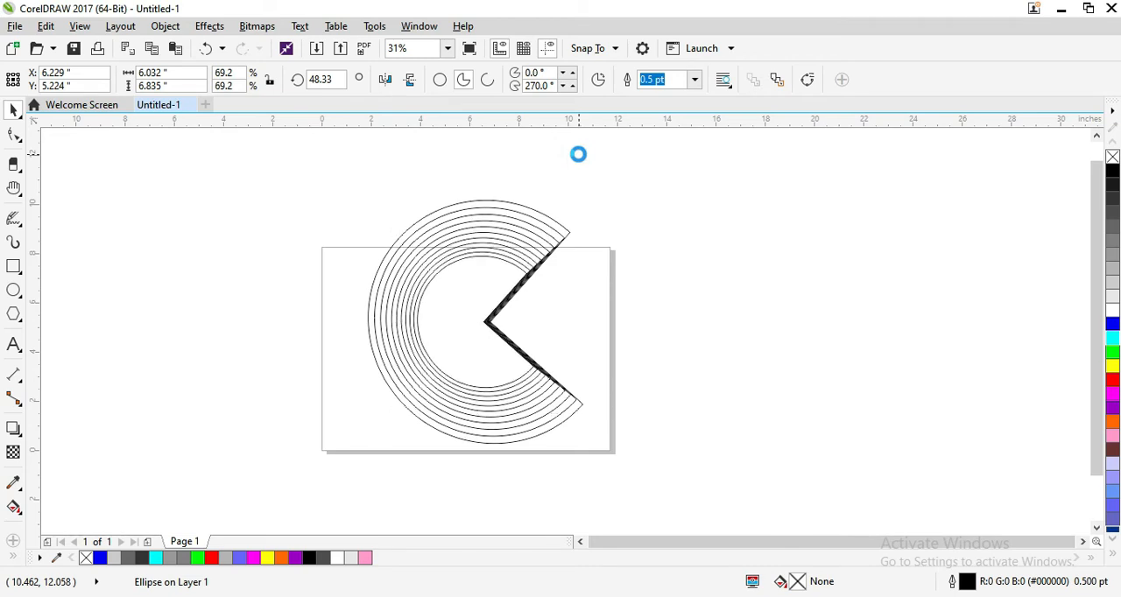
pyautogui.hotkey('ctrl', 'r')
pyautogui.hotkey('ctrl', 'r')
pyautogui.hotkey('ctrl', 'r')
pyautogui.hotkey('ctrl', 'r')
pyautogui.hotkey('ctrl', 'r')
pyautogui.hotkey('ctrl', 'r')
pyautogui.hotkey('ctrl', 'r')
pyautogui.hotkey('ctrl', 'r')
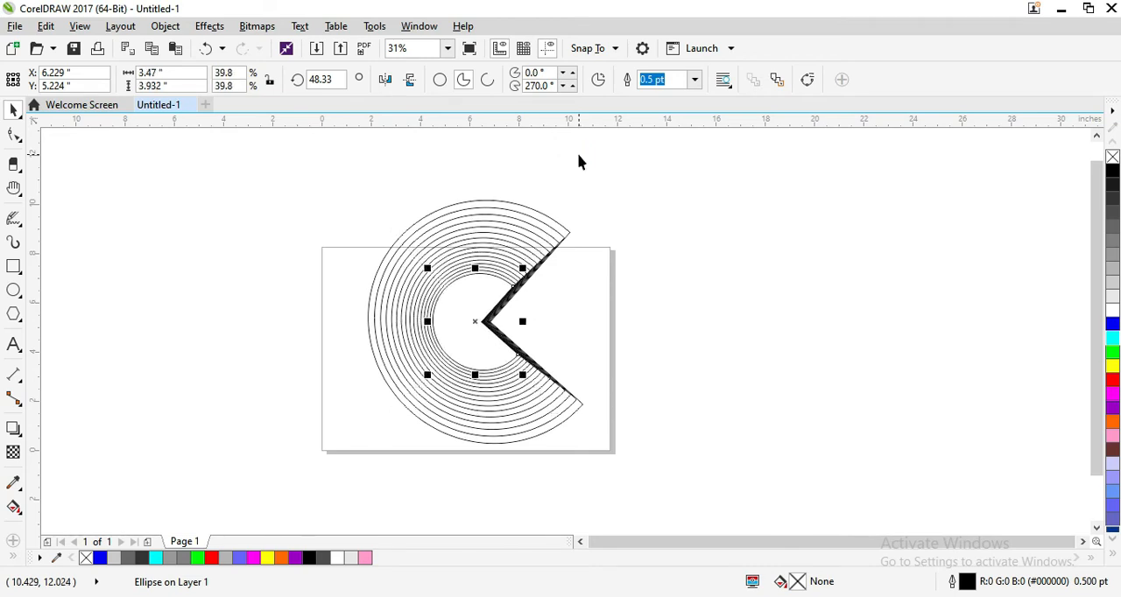
pyautogui.hotkey('ctrl', 'r')
pyautogui.hotkey('ctrl', 'r')
pyautogui.hotkey('ctrl', 'r')
pyautogui.hotkey('ctrl', 'r')
pyautogui.hotkey('ctrl', 'r')
pyautogui.hotkey('ctrl', 'r')
pyautogui.hotkey('ctrl', 'r')
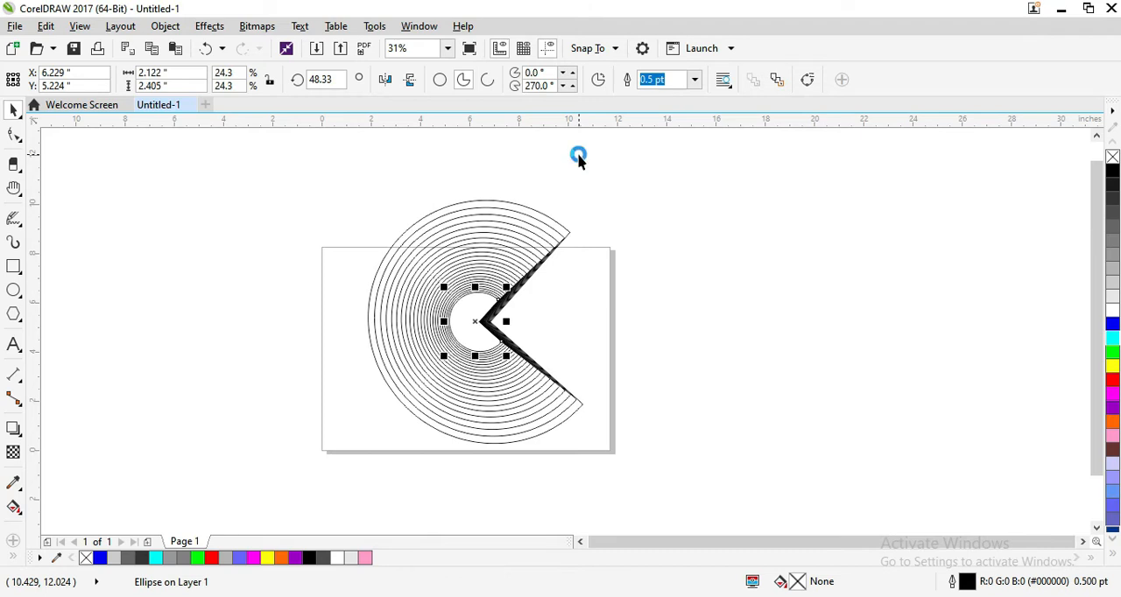
pyautogui.hotkey('ctrl', 'r')
pyautogui.hotkey('ctrl', 'r')
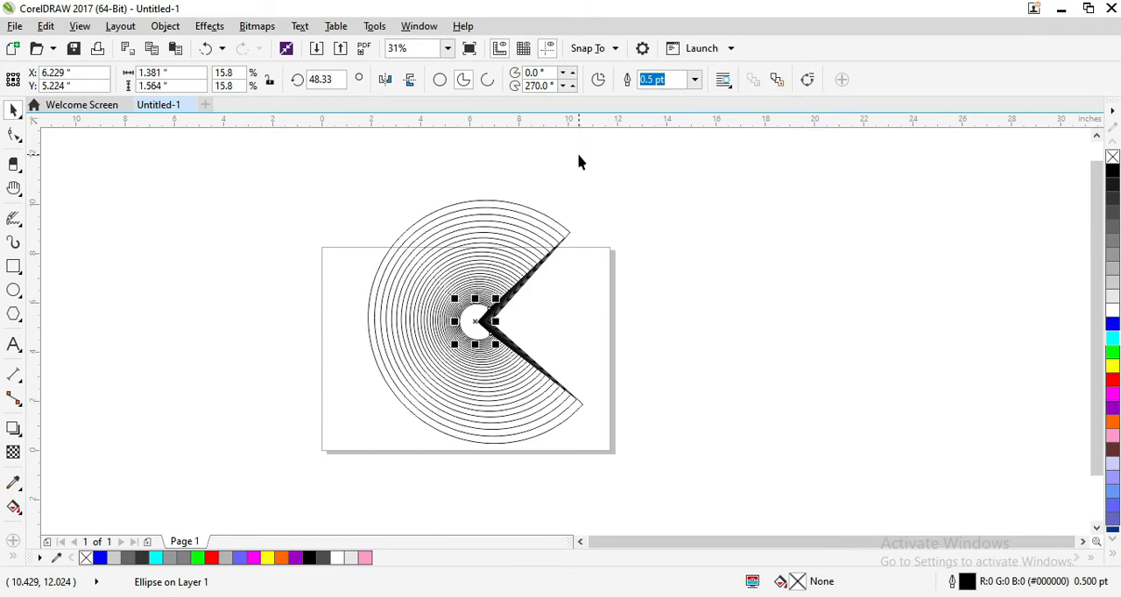
# Step: Select all the nested pie shapes and move them to the page's left edge
pyautogui.click(640, 214)
pyautogui.moveTo(316, 167)
pyautogui.mouseDown()
pyautogui.moveTo(391, 292)
pyautogui.moveTo(604, 455)
pyautogui.moveTo(650, 473)
pyautogui.mouseUp()
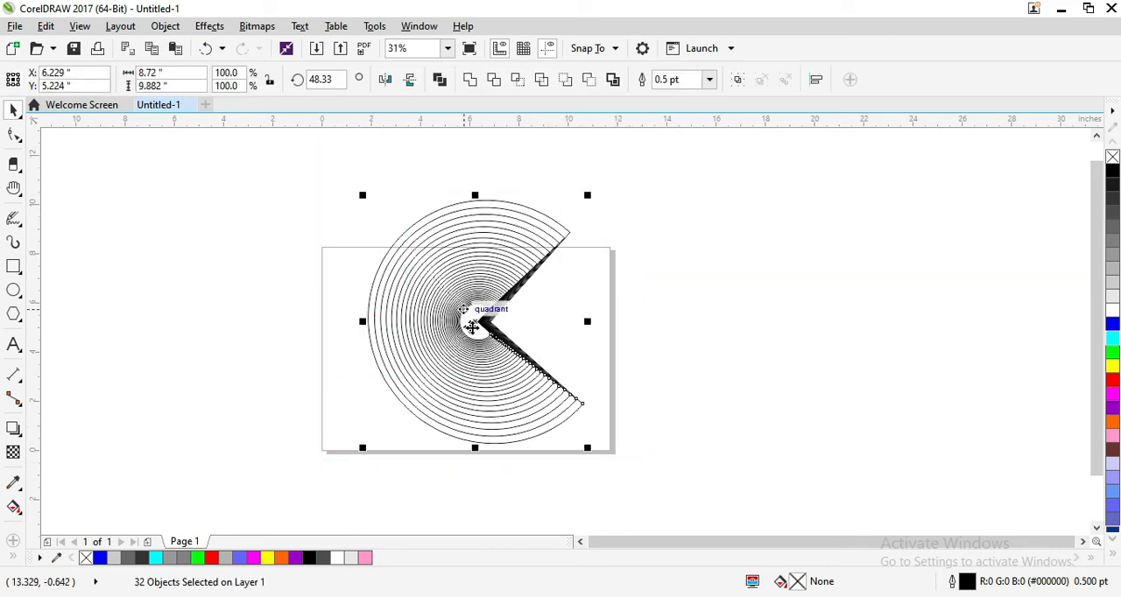
pyautogui.moveTo(471, 321); pyautogui.dragTo(263, 286)
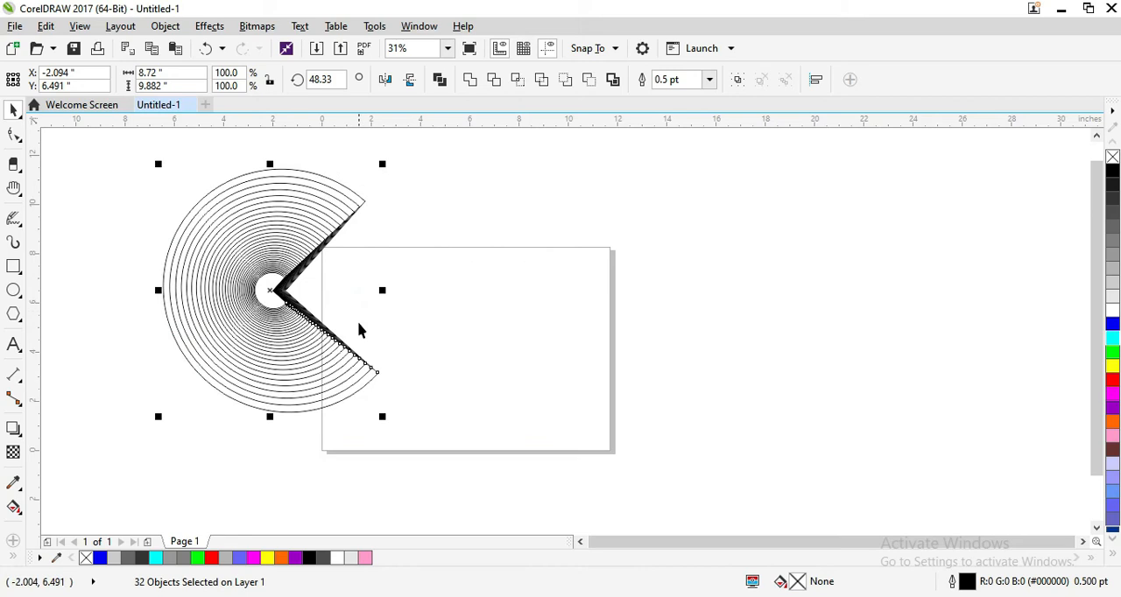
# Step: Create a rotated copy of the nested pies about their centre and repeat it around the full circle
pyautogui.click(286, 248)
pyautogui.moveTo(383, 164); pyautogui.dragTo(413, 255)
pyautogui.hotkey('ctrl', 'r')
pyautogui.hotkey('ctrl', 'r')
pyautogui.hotkey('ctrl', 'r')
pyautogui.hotkey('ctrl', 'r')
pyautogui.hotkey('ctrl', 'r')
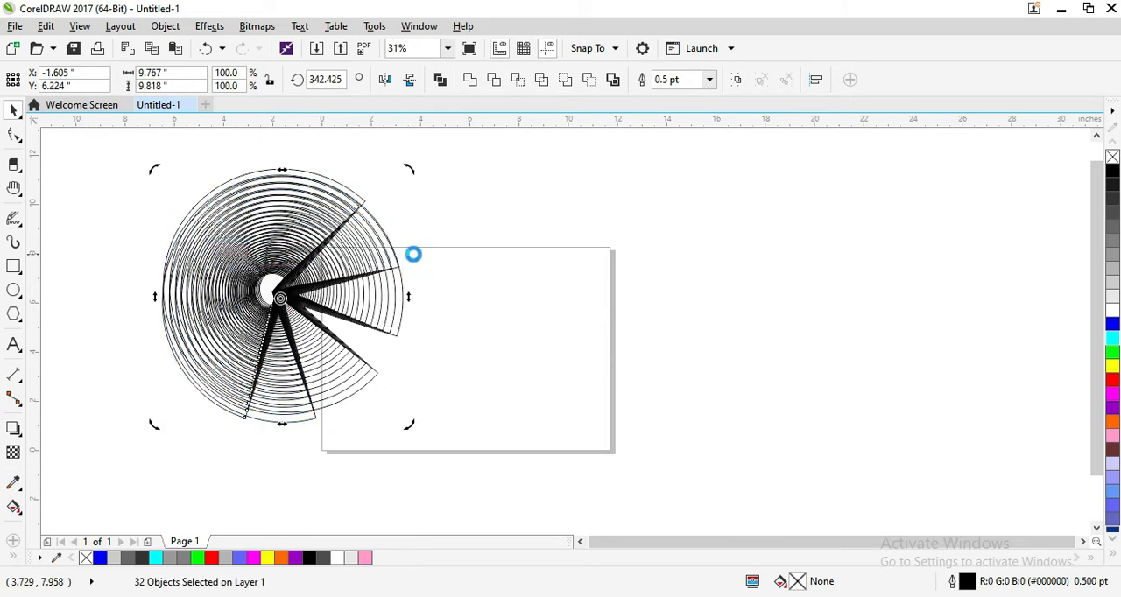
pyautogui.hotkey('ctrl', 'r')
pyautogui.hotkey('ctrl', 'r')
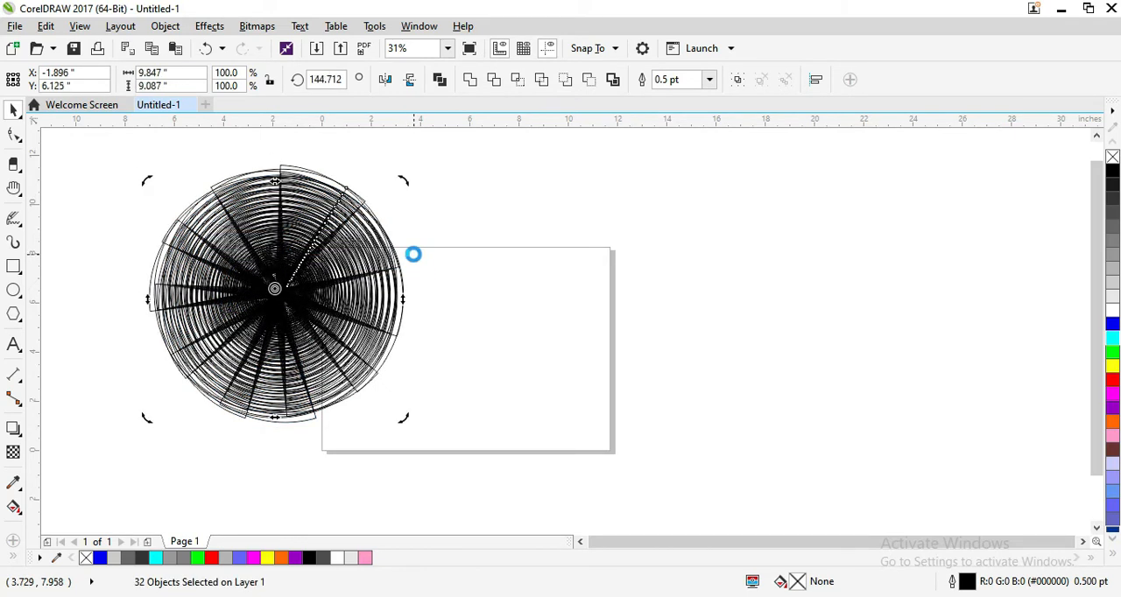
# Step: Select the whole radial pie pattern and delete it
pyautogui.click(414, 198)
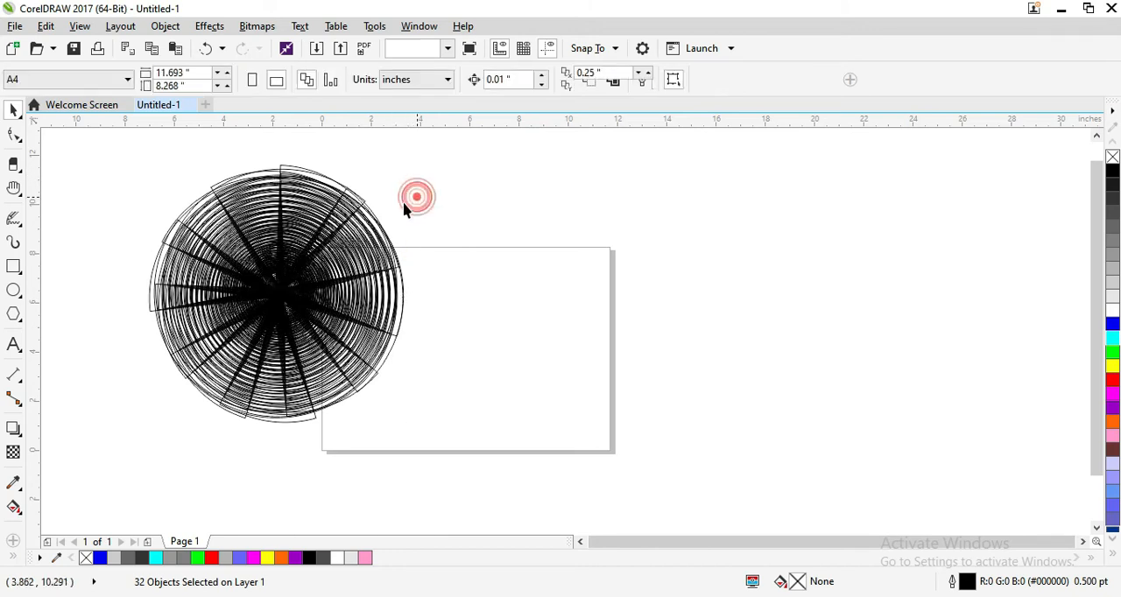
pyautogui.moveTo(432, 142); pyautogui.dragTo(144, 464)
pyautogui.moveTo(210, 413); pyautogui.dragTo(211, 413)
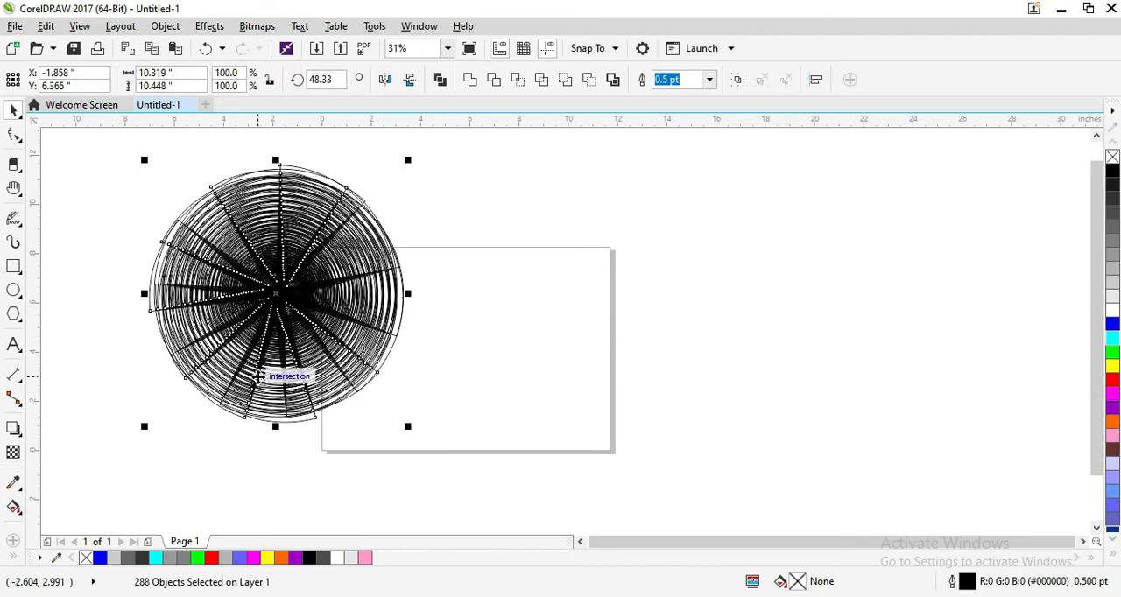
pyautogui.press('Delete')
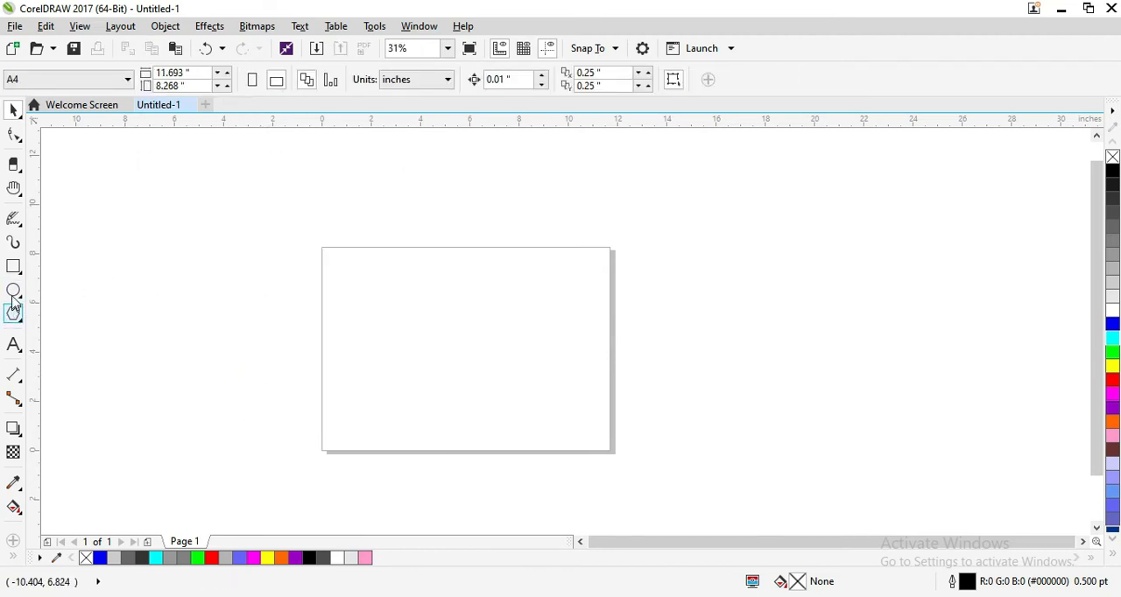
# Step: Draw a circle about 7.23 inches across, converted to an arc and placed over the left half of the page
pyautogui.click(14, 290)
pyautogui.moveTo(222, 211); pyautogui.dragTo(341, 408)
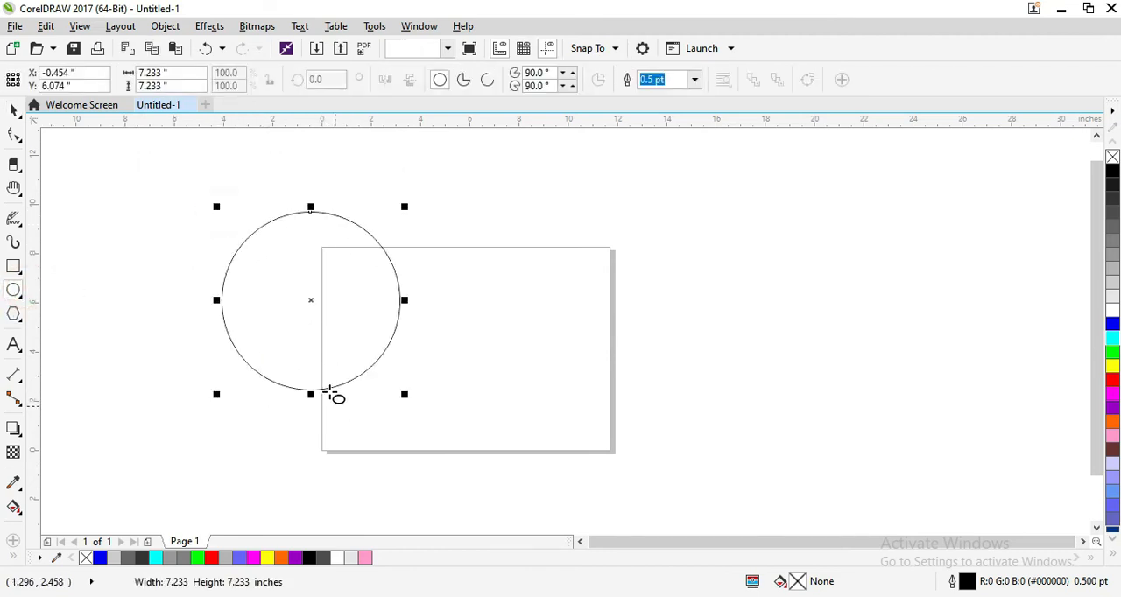
pyautogui.click(487, 80)
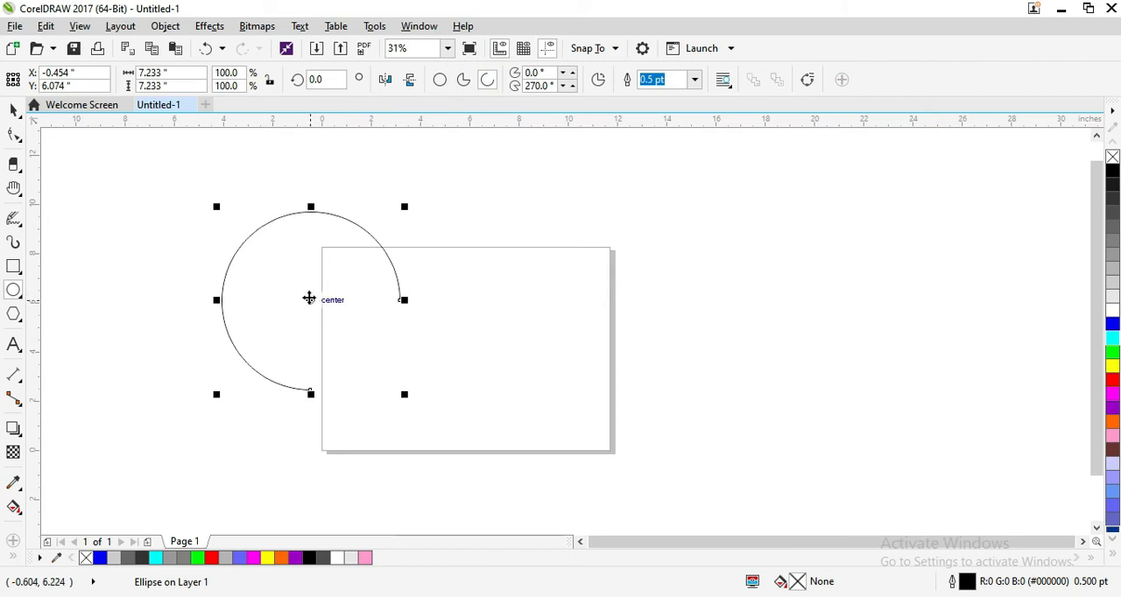
pyautogui.moveTo(310, 299); pyautogui.dragTo(414, 301)
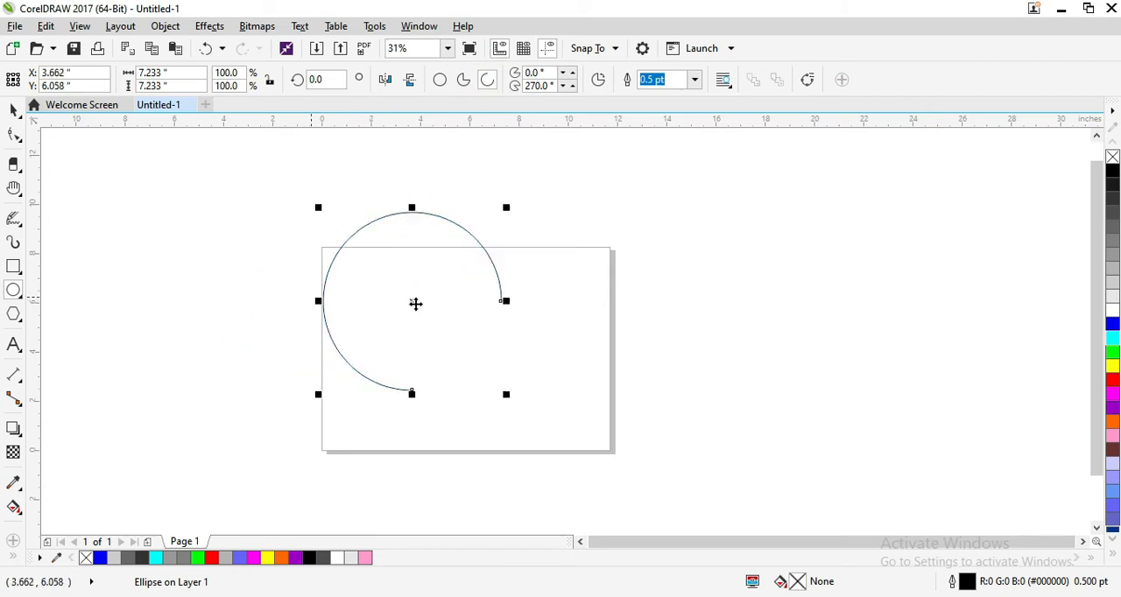
# Step: Set the arc's starting angle to 15 degrees
pyautogui.click(571, 70)
pyautogui.click(572, 70)
pyautogui.click(571, 70)
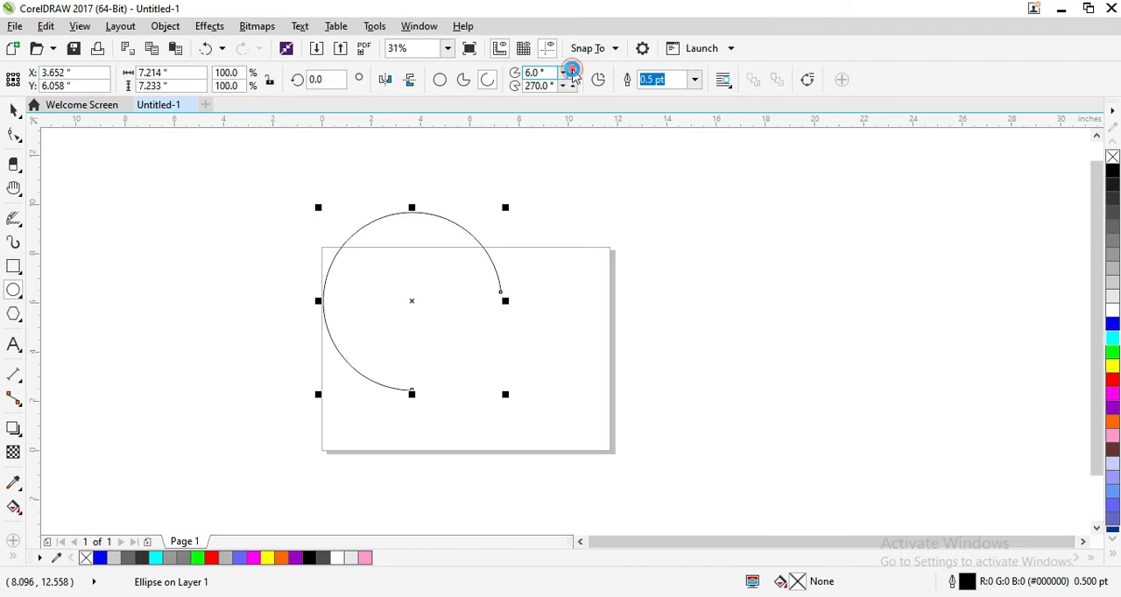
pyautogui.click(571, 71)
pyautogui.click(571, 70)
pyautogui.click(571, 70)
pyautogui.click(571, 70)
pyautogui.click(571, 70)
pyautogui.click(571, 70)
pyautogui.click(571, 70)
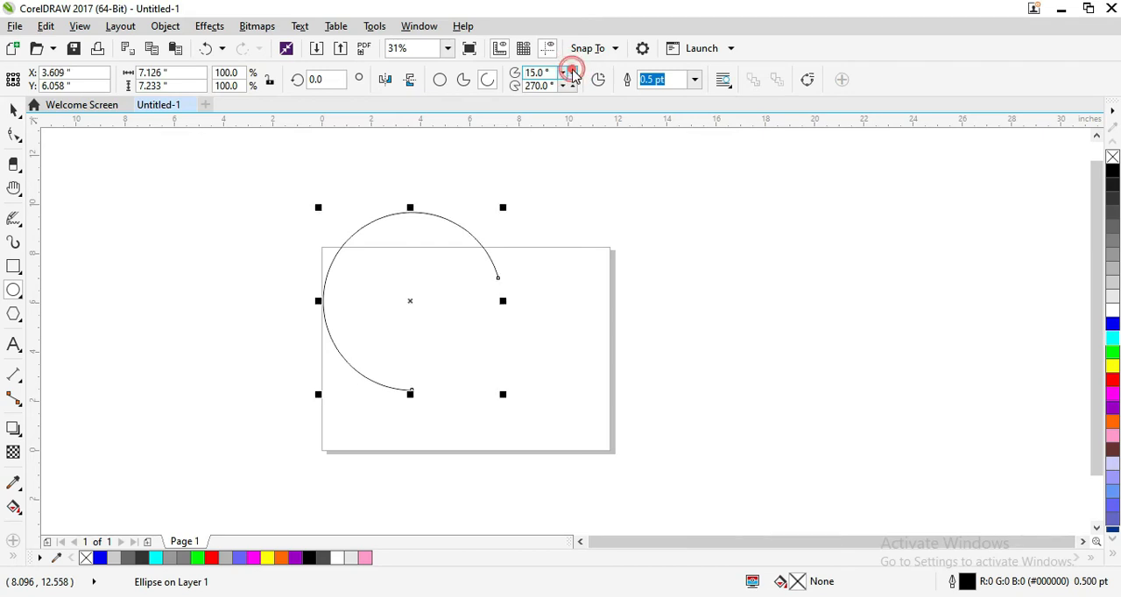
# Step: Set the arc's ending angle to 299 degrees
pyautogui.click(571, 86)
pyautogui.click(571, 86)
pyautogui.click(571, 87)
pyautogui.click(571, 87)
pyautogui.click(571, 87)
pyautogui.click(572, 87)
pyautogui.click(571, 87)
pyautogui.click(571, 87)
pyautogui.click(571, 87)
pyautogui.click(571, 86)
pyautogui.click(571, 87)
pyautogui.click(571, 87)
pyautogui.click(572, 87)
pyautogui.doubleClick(571, 87)
pyautogui.click(571, 87)
pyautogui.click(571, 87)
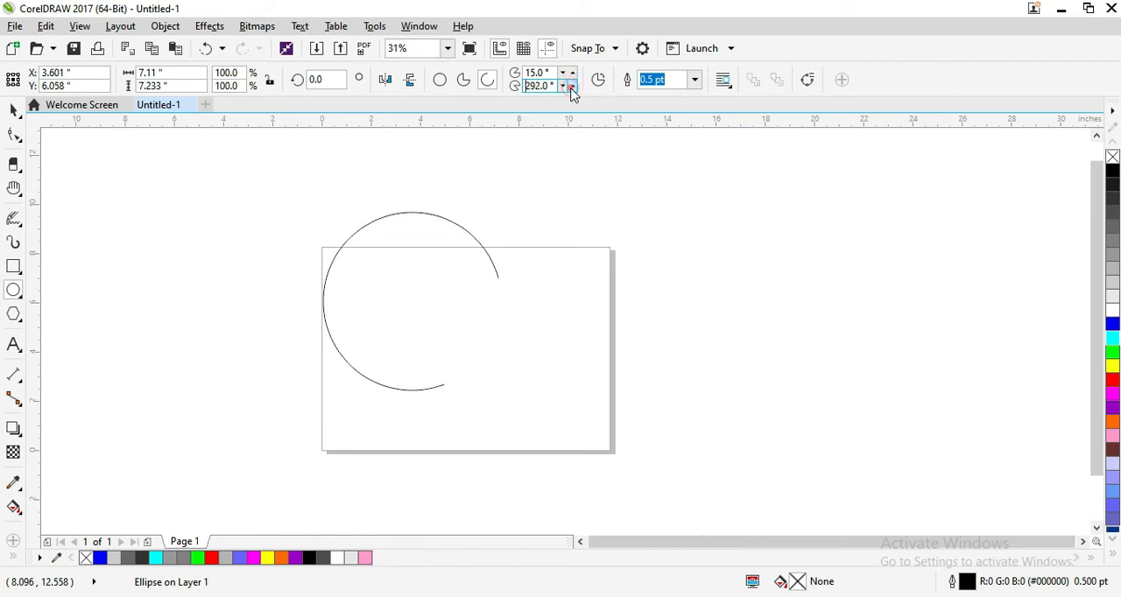
pyautogui.click(571, 87)
pyautogui.click(571, 87)
pyautogui.click(571, 87)
pyautogui.click(572, 87)
pyautogui.click(572, 88)
# Step: Set the arc's outline width to 8.0 pt
pyautogui.click(695, 80)
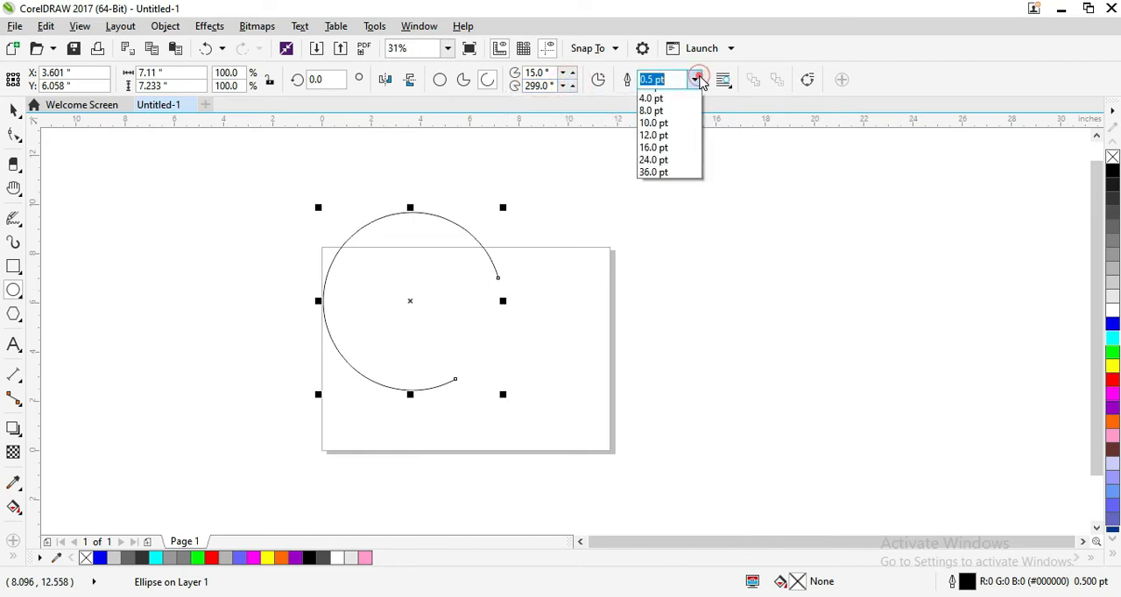
pyautogui.click(651, 207)
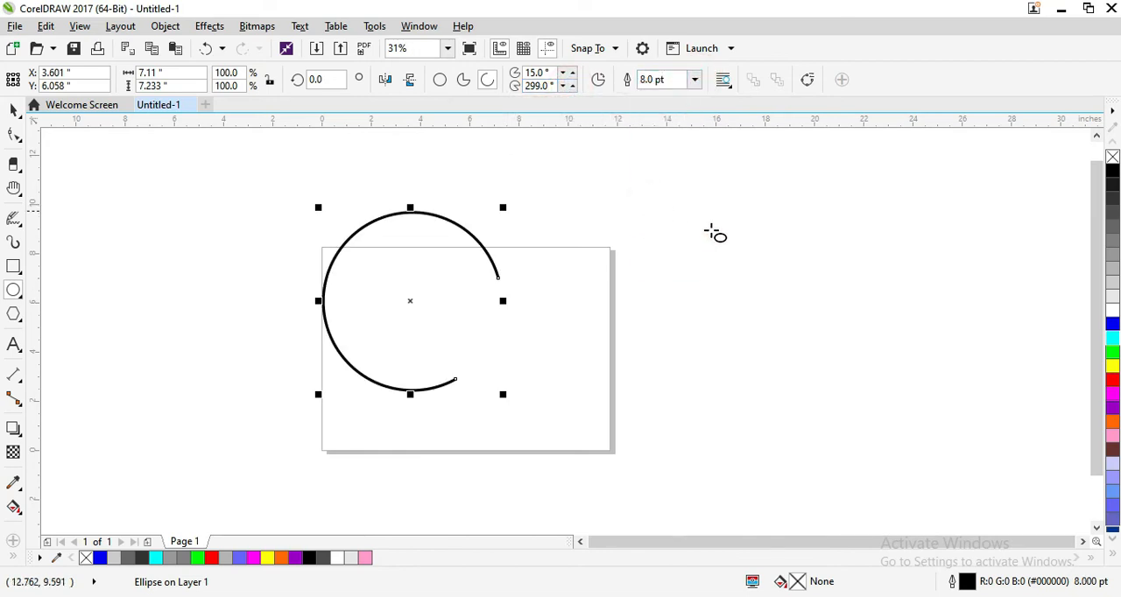
# Step: Colour the arc's outline yellow and fill it inward with repeated concentric copies, each scaled to about 90.3%
pyautogui.rightClick(1111, 365)
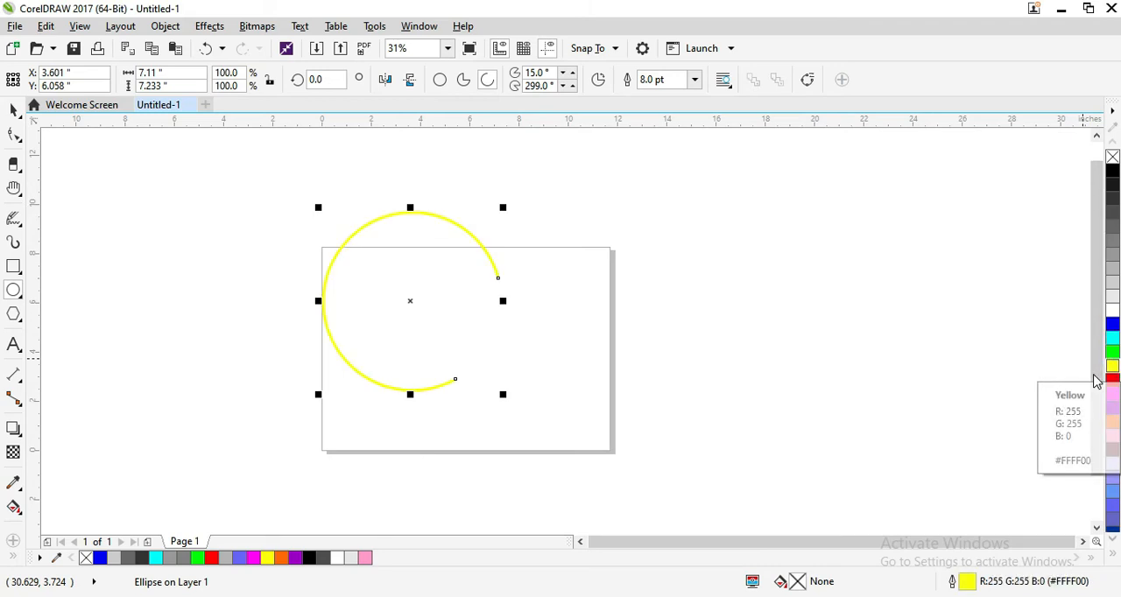
pyautogui.press('space')
pyautogui.moveTo(501, 208); pyautogui.dragTo(493, 218)
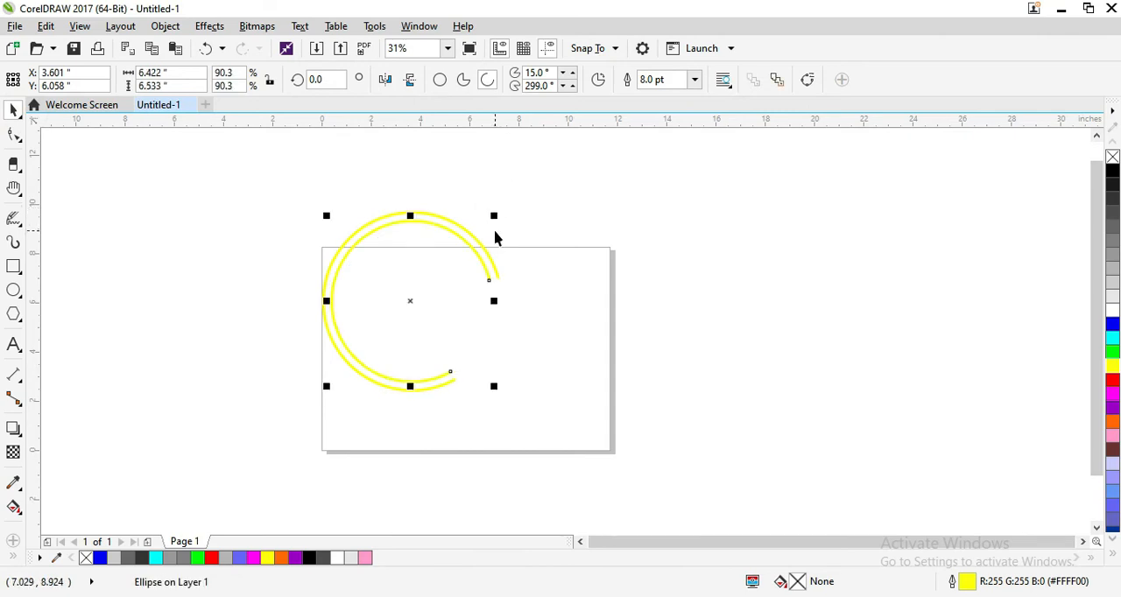
pyautogui.hotkey('ctrl', 'r')
pyautogui.hotkey('ctrl', 'r')
pyautogui.hotkey('ctrl', 'r')
pyautogui.hotkey('ctrl', 'r')
pyautogui.hotkey('ctrl', 'r')
pyautogui.hotkey('ctrl', 'r')
pyautogui.hotkey('ctrl', 'r')
pyautogui.hotkey('ctrl', 'r')
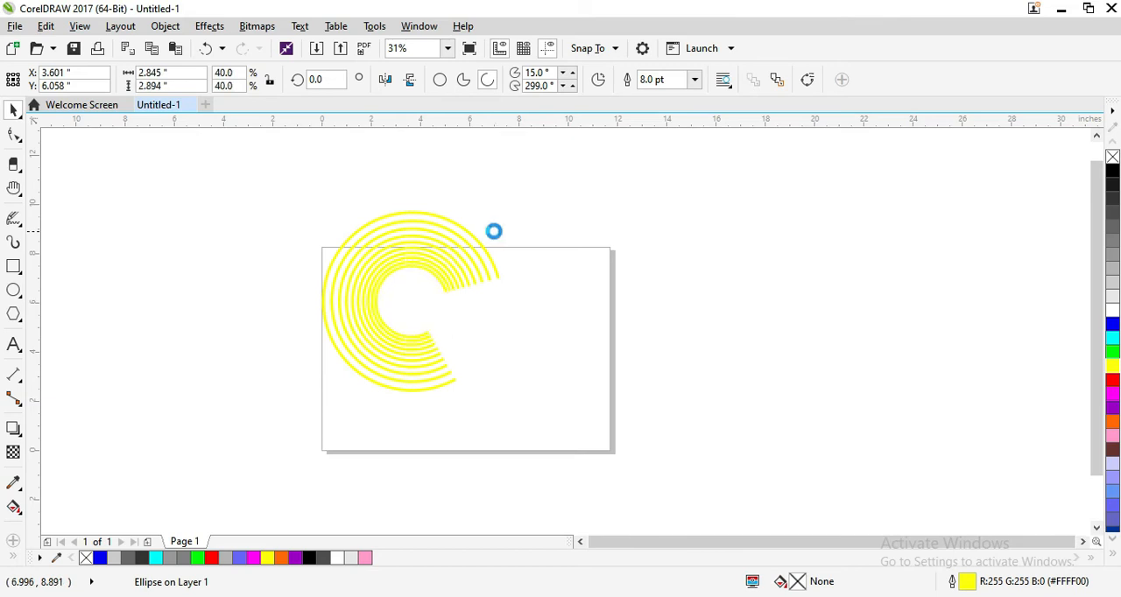
pyautogui.hotkey('ctrl', 'r')
pyautogui.hotkey('ctrl', 'r')
pyautogui.hotkey('ctrl', 'r')
pyautogui.hotkey('ctrl', 'r')
pyautogui.hotkey('ctrl', 'r')
pyautogui.hotkey('ctrl', 'r')
pyautogui.hotkey('ctrl', 'r')
pyautogui.hotkey('ctrl', 'r')
pyautogui.hotkey('ctrl', 'r')
pyautogui.hotkey('ctrl', 'r')
pyautogui.hotkey('ctrl', 'r')
pyautogui.hotkey('ctrl', 'r')
pyautogui.hotkey('ctrl', 'r')
pyautogui.click(482, 150)
# Step: Copy the whole yellow arc pattern to the left of the page and repeat rotated copies about its centre to form a full disc
pyautogui.moveTo(243, 181); pyautogui.dragTo(588, 454)
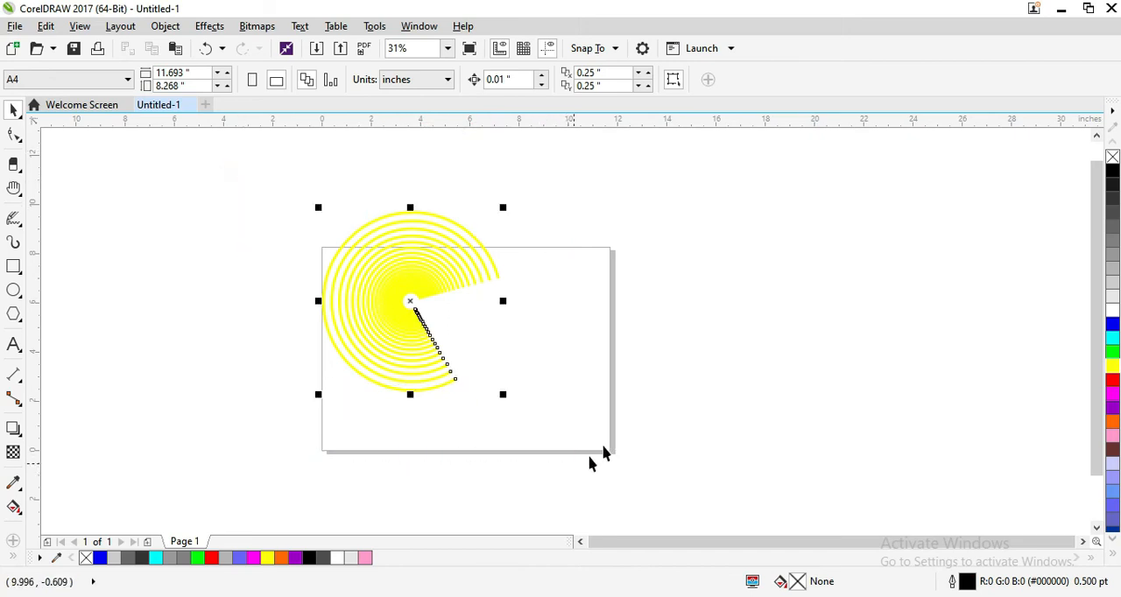
pyautogui.moveTo(405, 301); pyautogui.dragTo(235, 283)
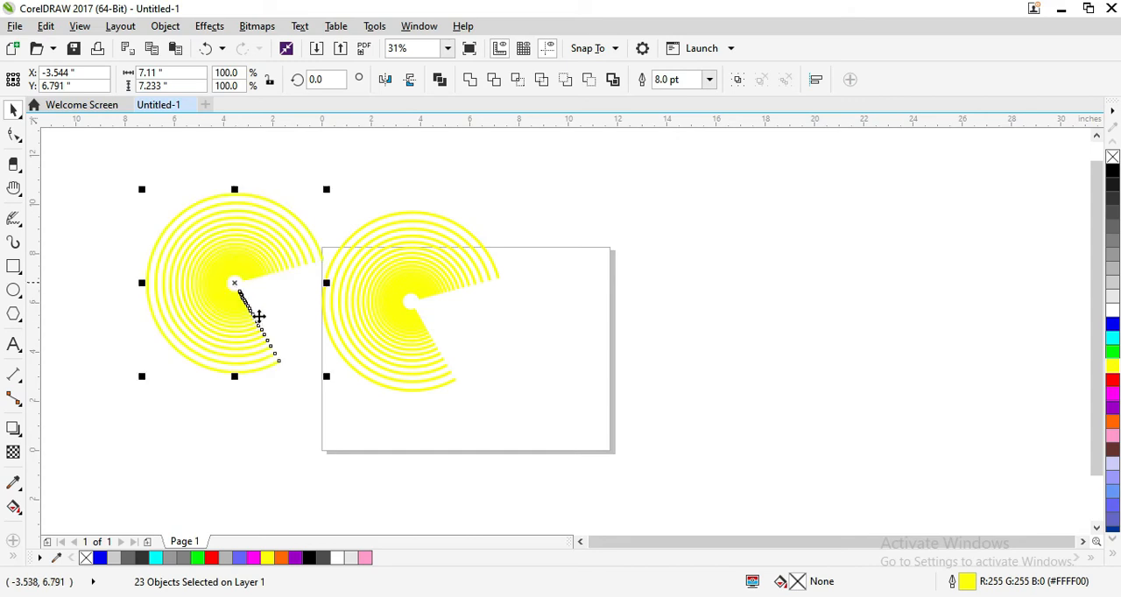
pyautogui.click(236, 286)
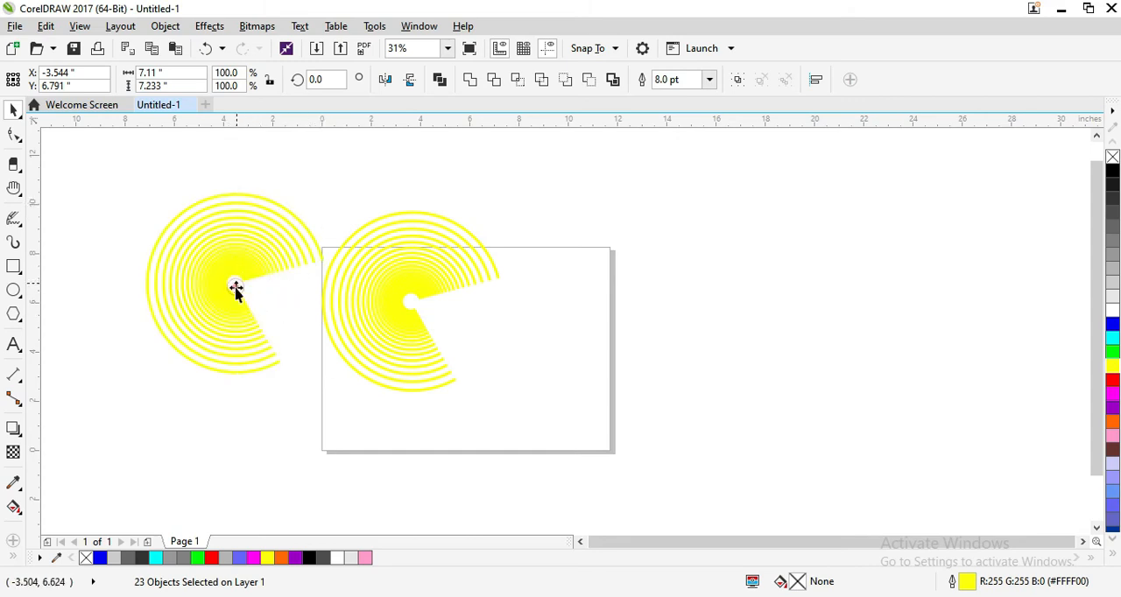
pyautogui.moveTo(326, 188); pyautogui.dragTo(343, 246)
pyautogui.hotkey('ctrl', 'r')
pyautogui.hotkey('ctrl', 'r')
pyautogui.hotkey('ctrl', 'r')
pyautogui.hotkey('ctrl', 'r')
pyautogui.hotkey('ctrl', 'r')
pyautogui.hotkey('ctrl', 'r')
pyautogui.hotkey('ctrl', 'r')
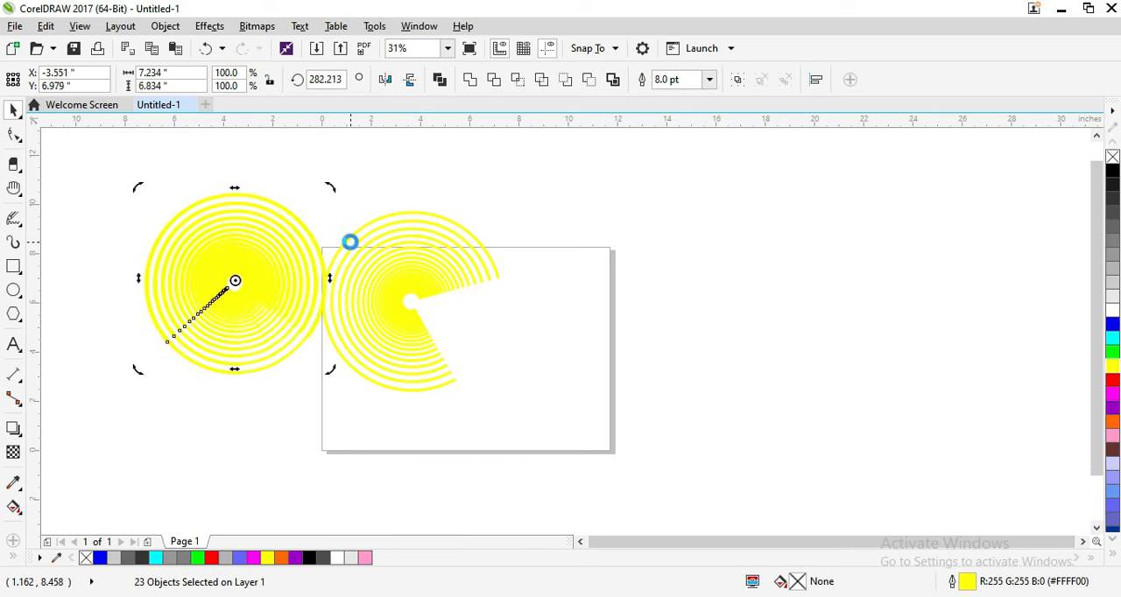
pyautogui.hotkey('ctrl', 'r')
pyautogui.hotkey('ctrl', 'r')
pyautogui.hotkey('ctrl', 'r')
pyautogui.hotkey('ctrl', 'r')
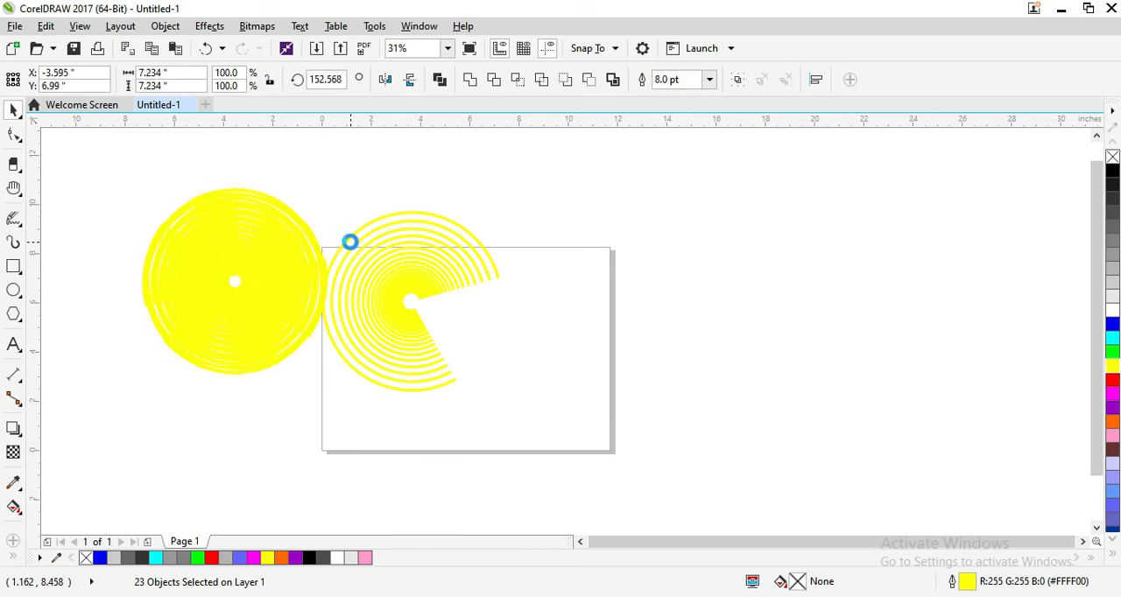
pyautogui.click(385, 199)
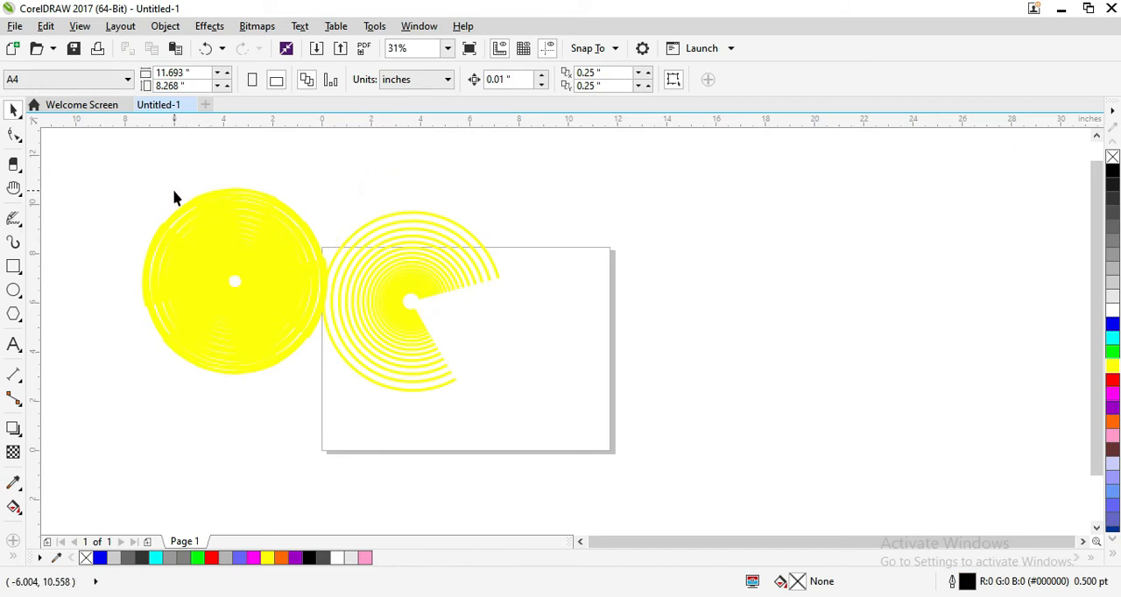
# Step: Draw a tilted 3-point ellipse about 6.08 by 4.31 inches over the page's upper-right corner
pyautogui.press('F10')
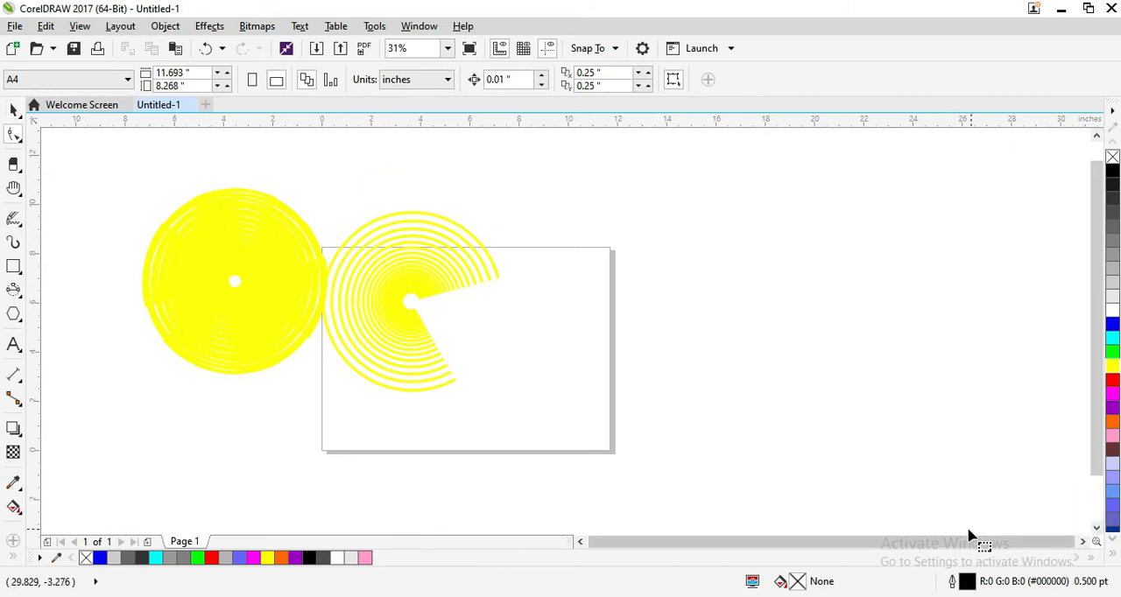
pyautogui.click(13, 290)
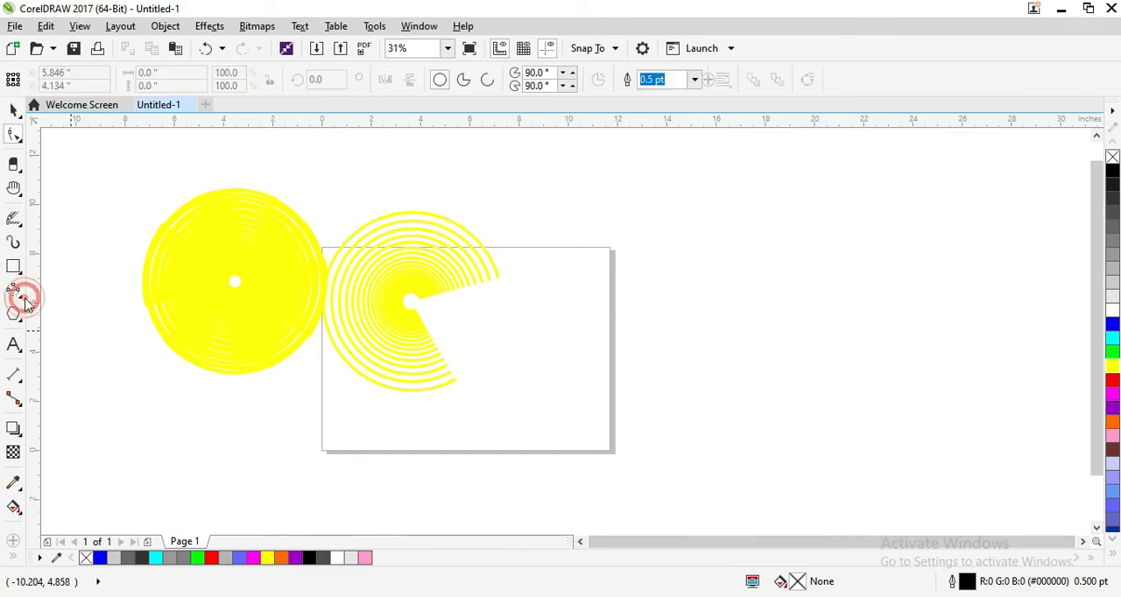
pyautogui.click(21, 297)
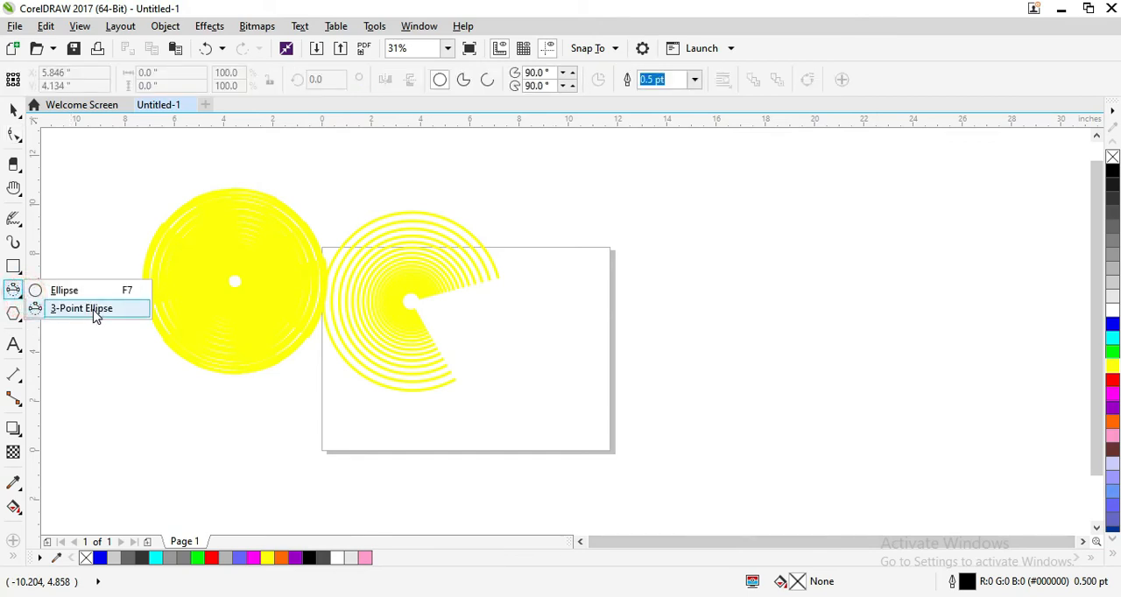
pyautogui.click(95, 312)
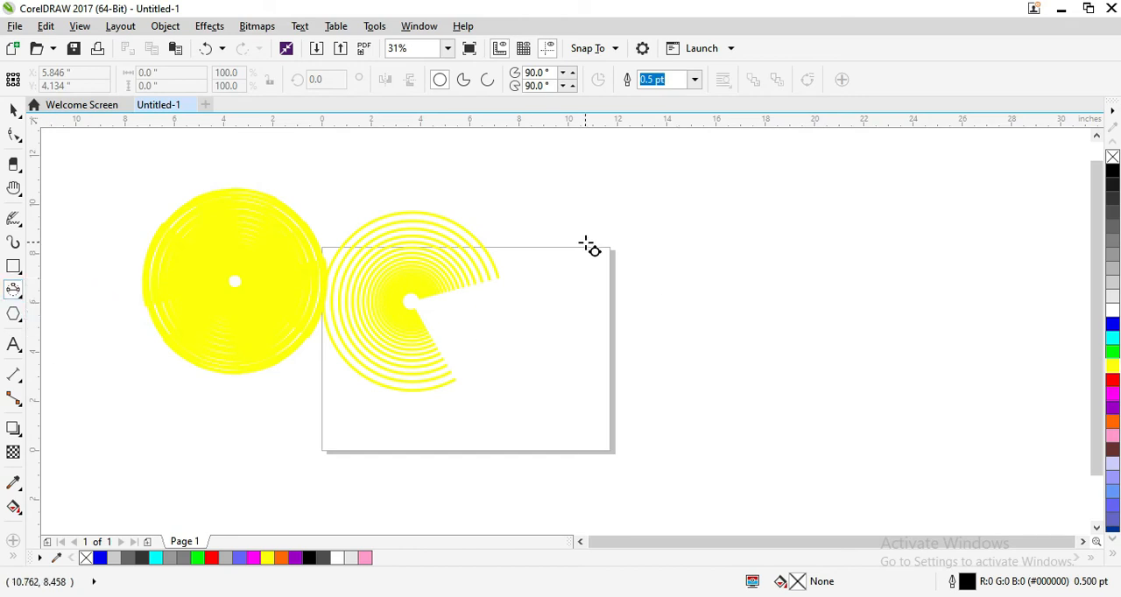
pyautogui.moveTo(592, 231); pyautogui.dragTo(627, 288)
pyautogui.moveTo(650, 270); pyautogui.dragTo(700, 244)
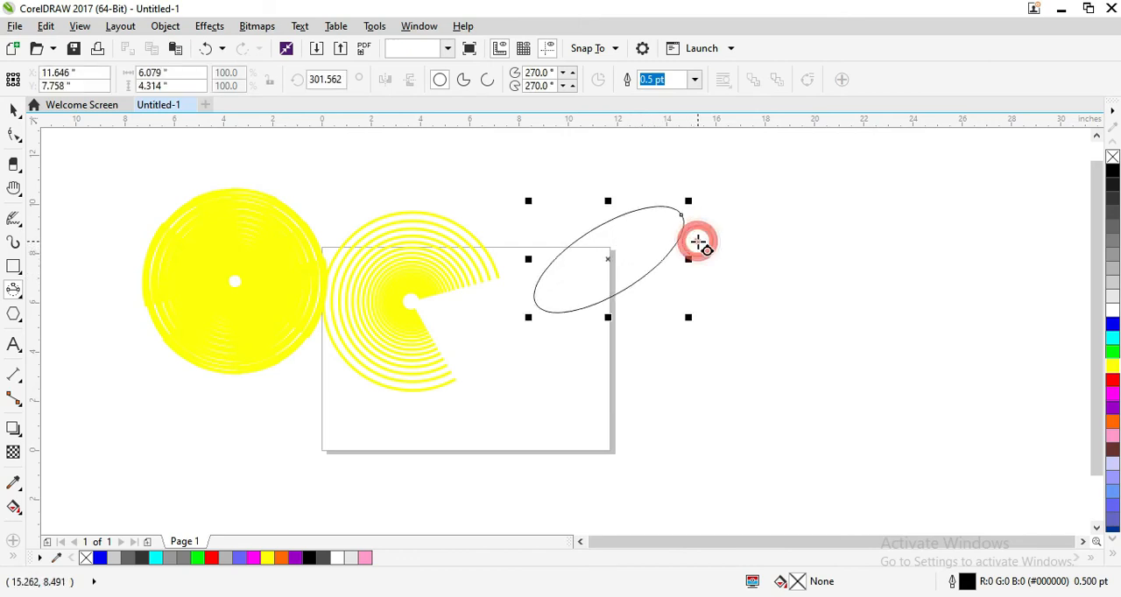
# Step: Draw a flatter 3-point ellipse about 6.55 by 2.23 inches to the right of the first and move it down to Y 6.491 inches
pyautogui.click(774, 208)
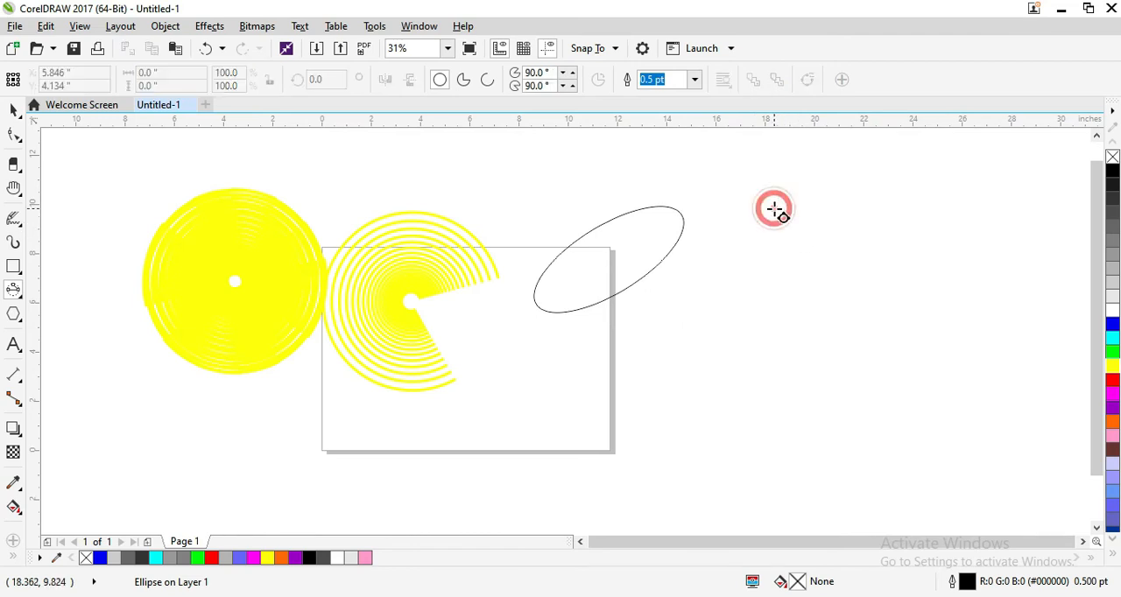
pyautogui.moveTo(773, 207); pyautogui.dragTo(844, 265)
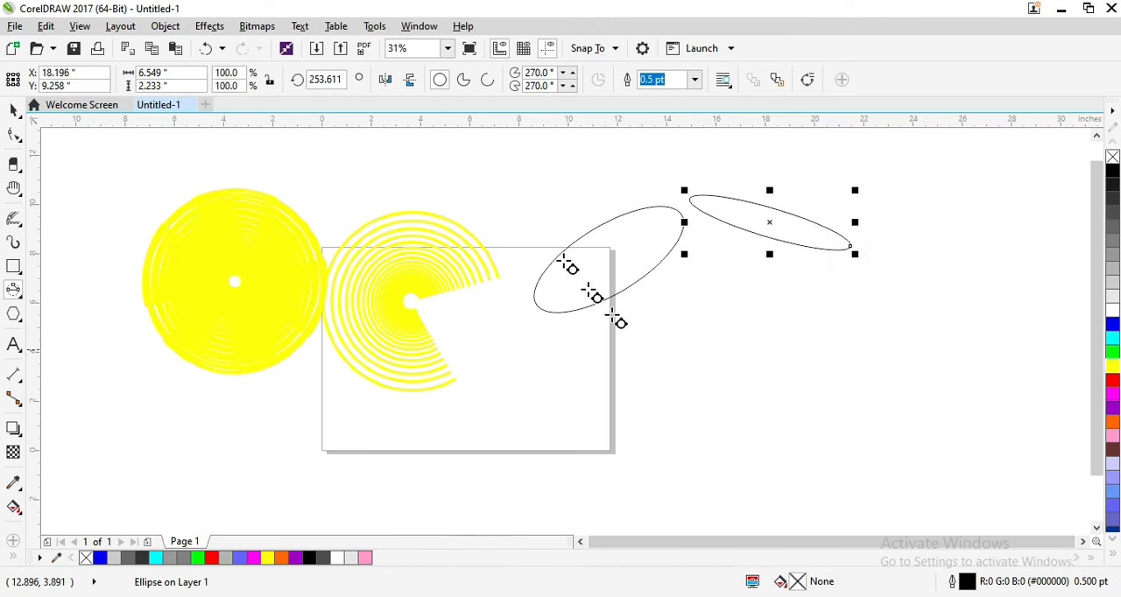
pyautogui.click(15, 110)
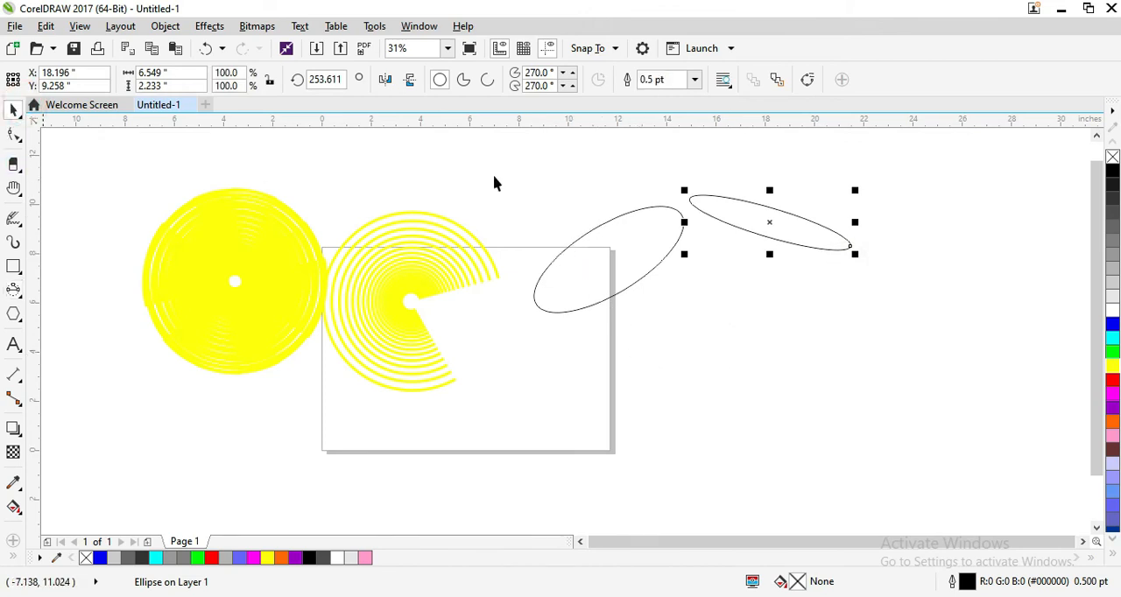
pyautogui.moveTo(766, 220); pyautogui.dragTo(778, 299)
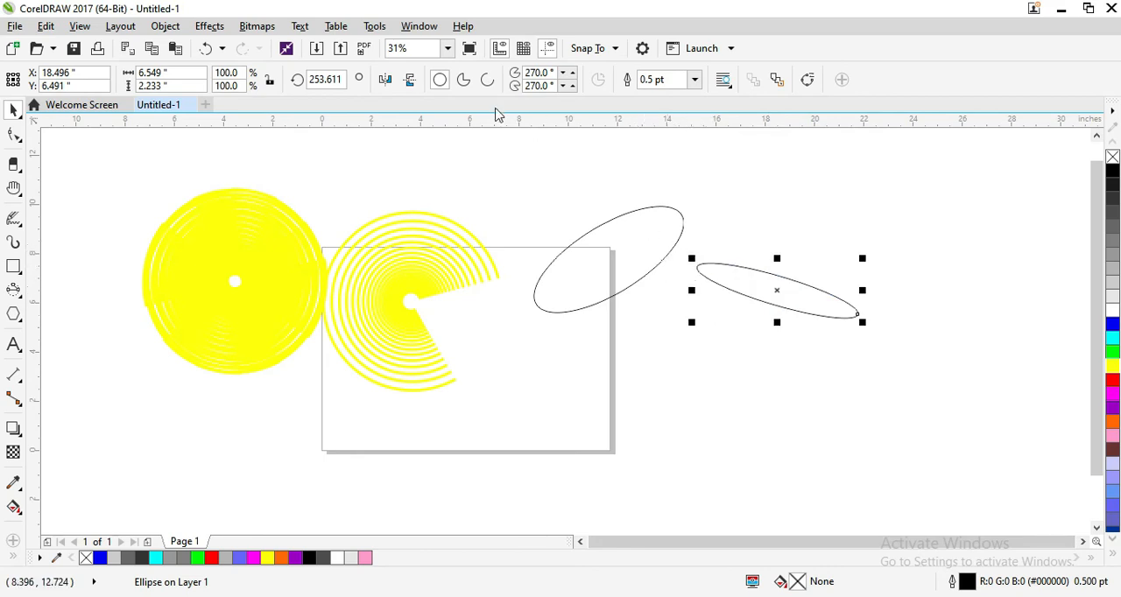
# Step: Convert the flatter ellipse to a pie and stretch it upward to about 5.16 inches tall
pyautogui.click(467, 83)
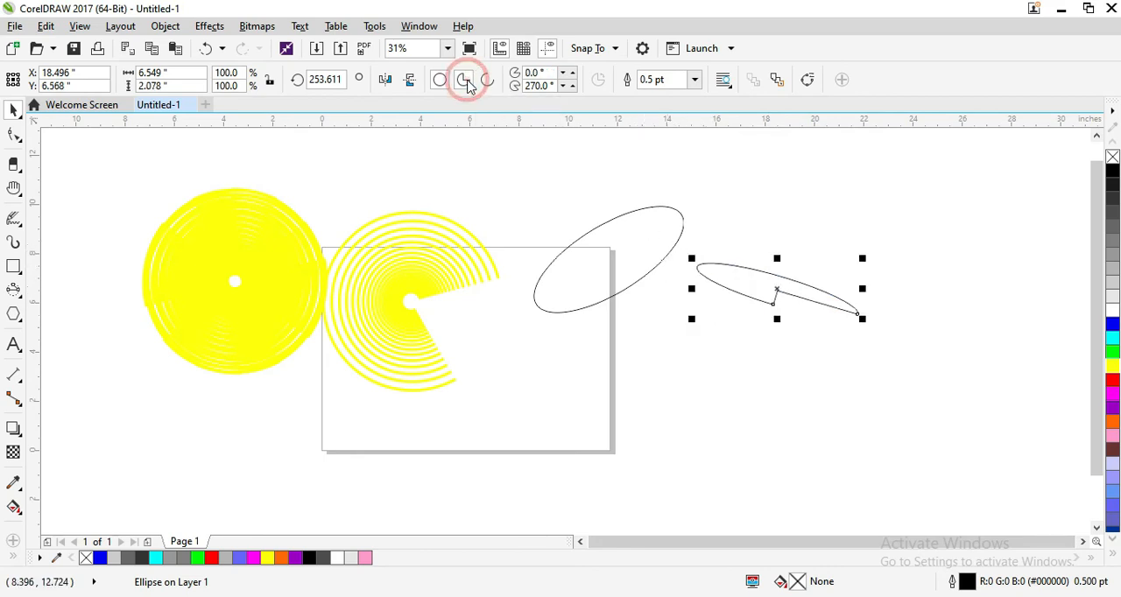
pyautogui.click(779, 285)
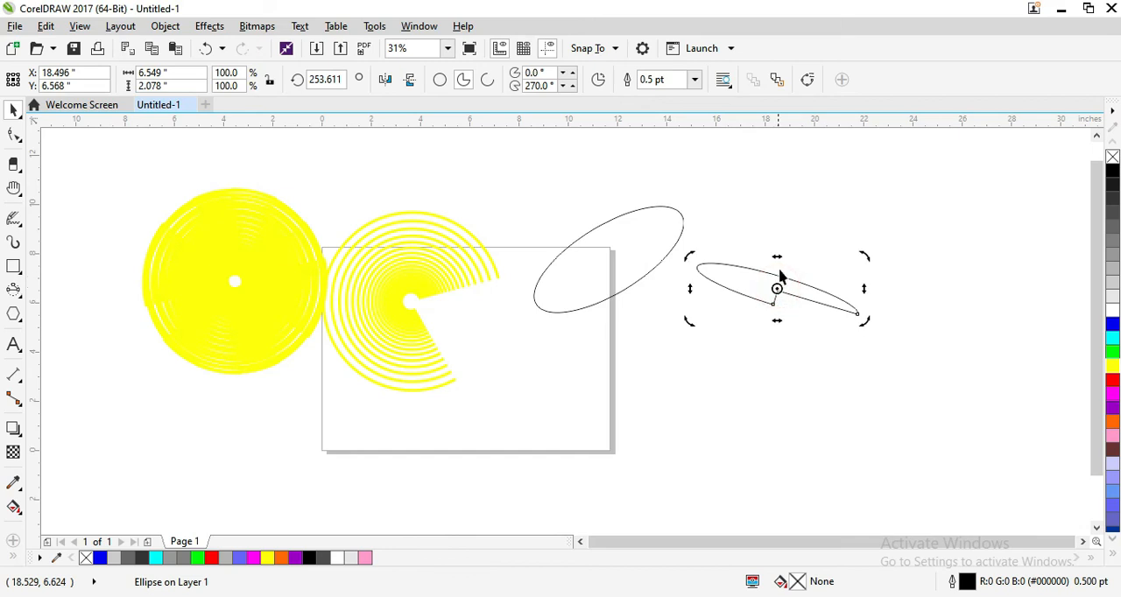
pyautogui.click(771, 283)
pyautogui.moveTo(776, 255); pyautogui.dragTo(791, 190)
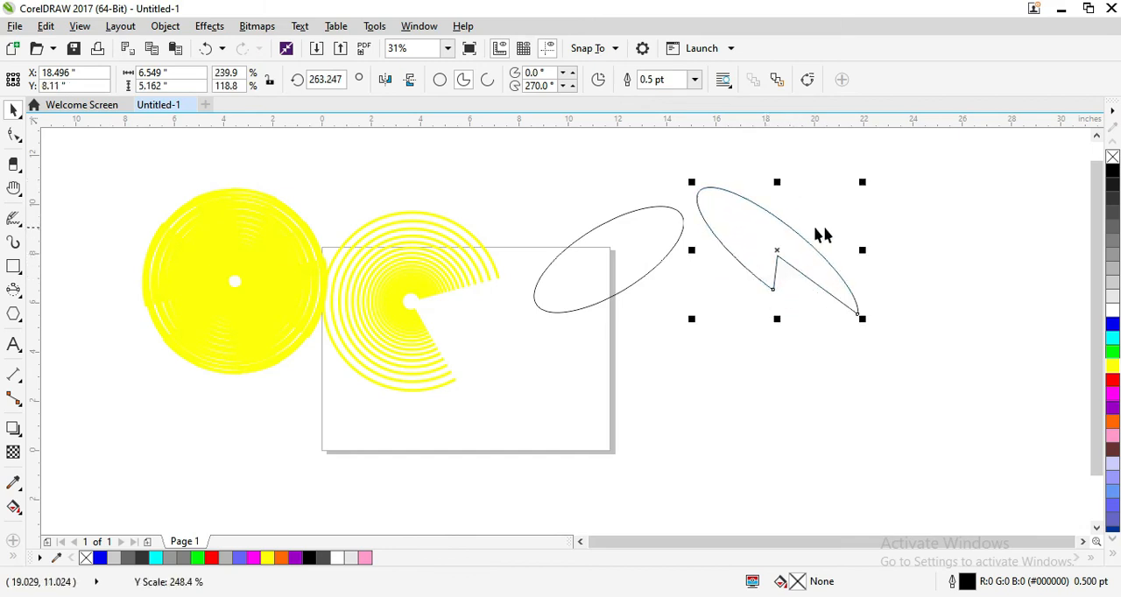
# Step: Move the stretched pie down to the right of the page and convert it to an arc
pyautogui.click(778, 247)
pyautogui.moveTo(786, 293); pyautogui.dragTo(778, 326)
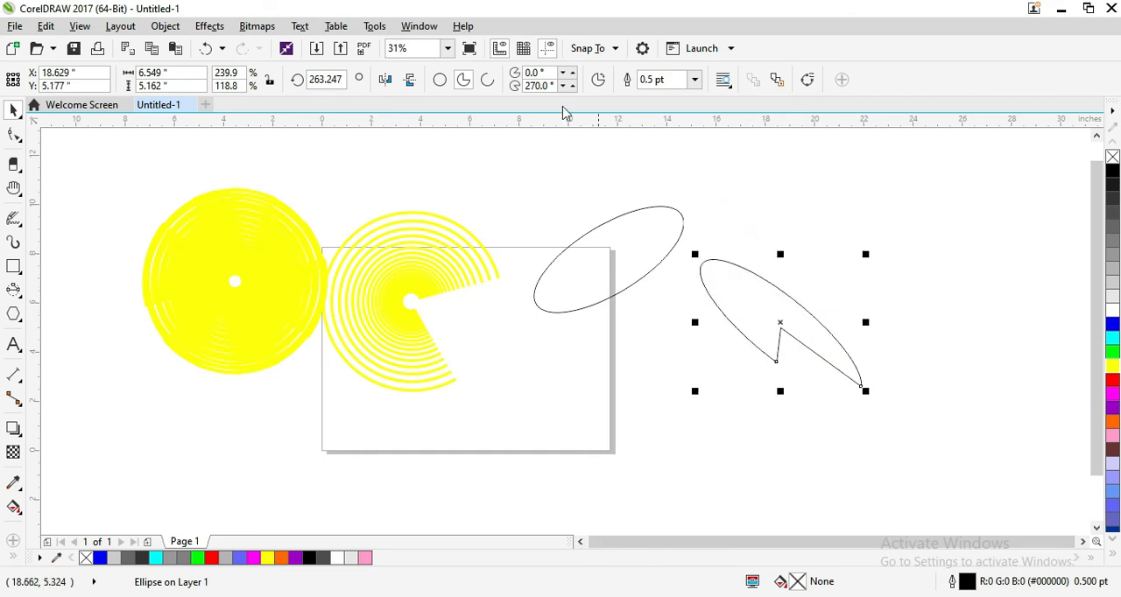
pyautogui.click(491, 84)
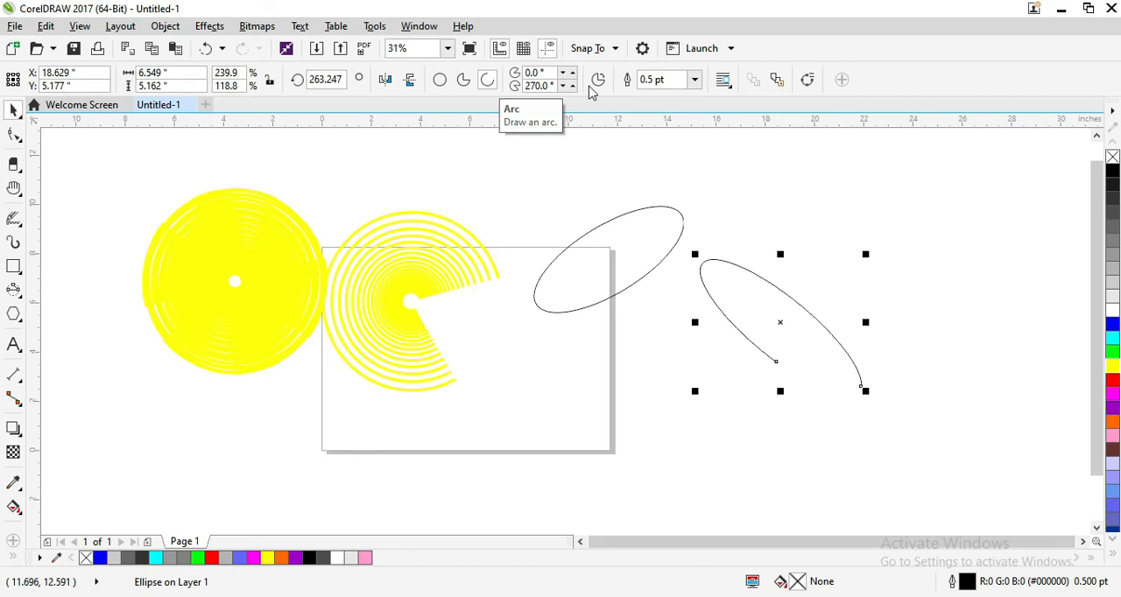
# Step: Convert the tilted ellipse at the page's corner to a pie, switch its direction to the opposite wedge and back
pyautogui.click(591, 246)
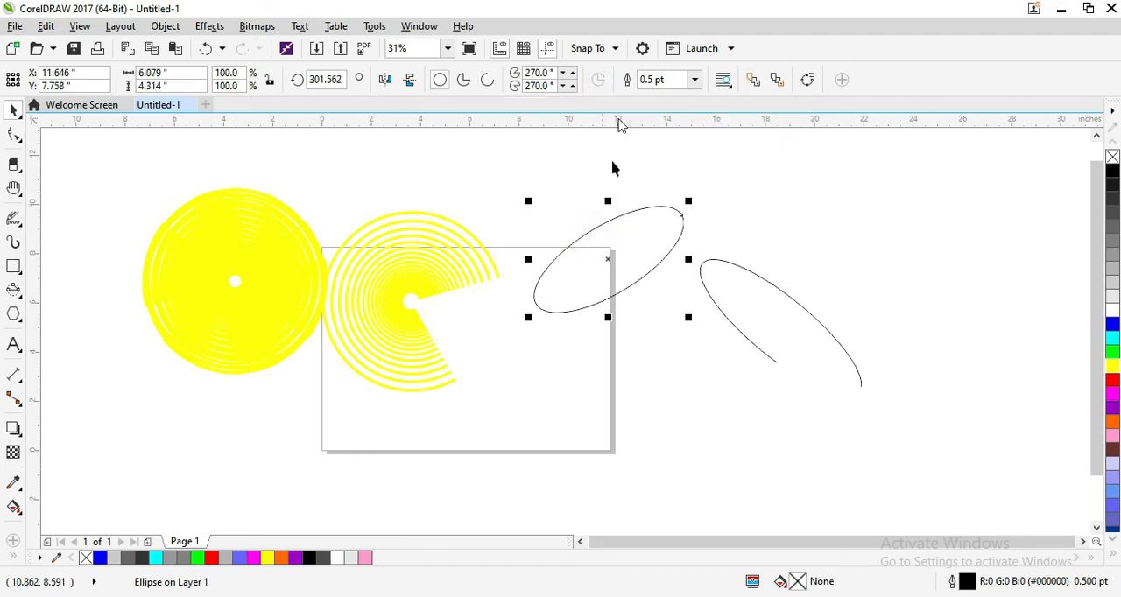
pyautogui.click(464, 80)
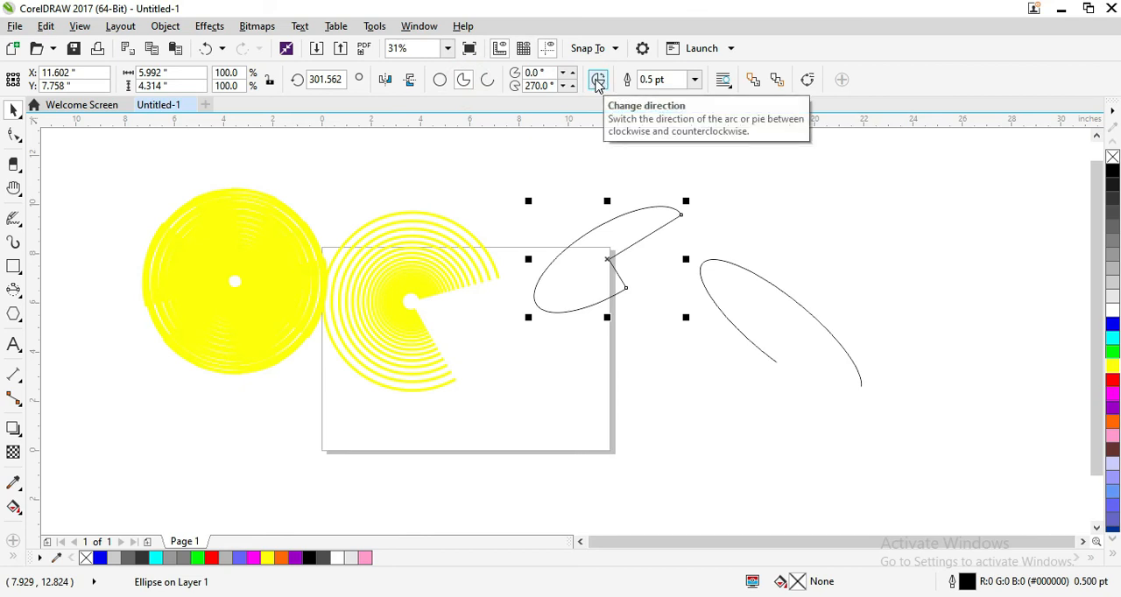
pyautogui.click(598, 81)
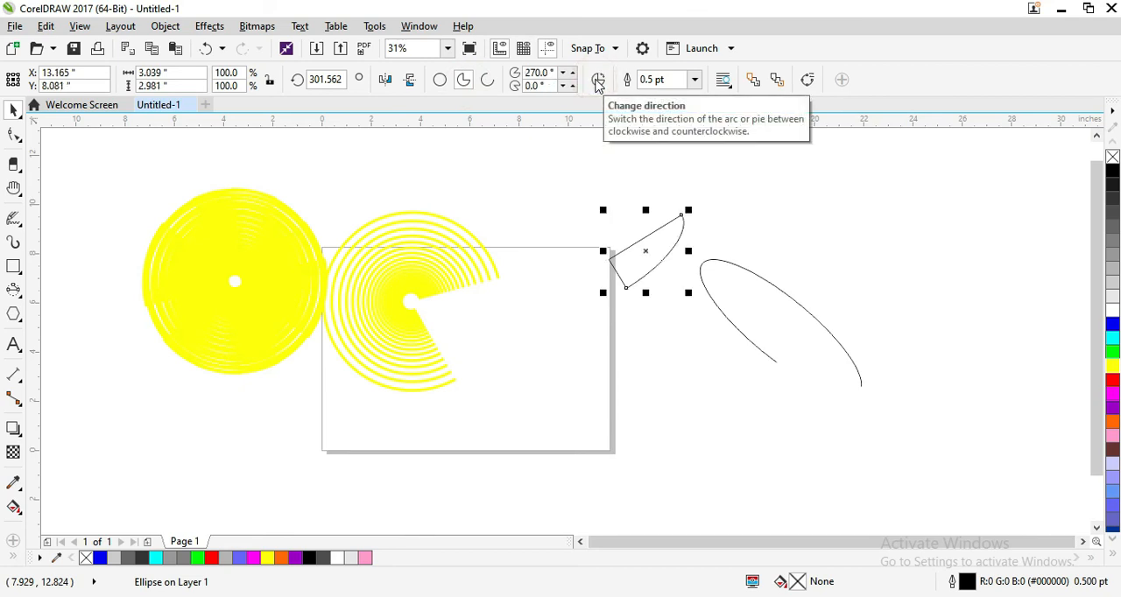
pyautogui.click(598, 80)
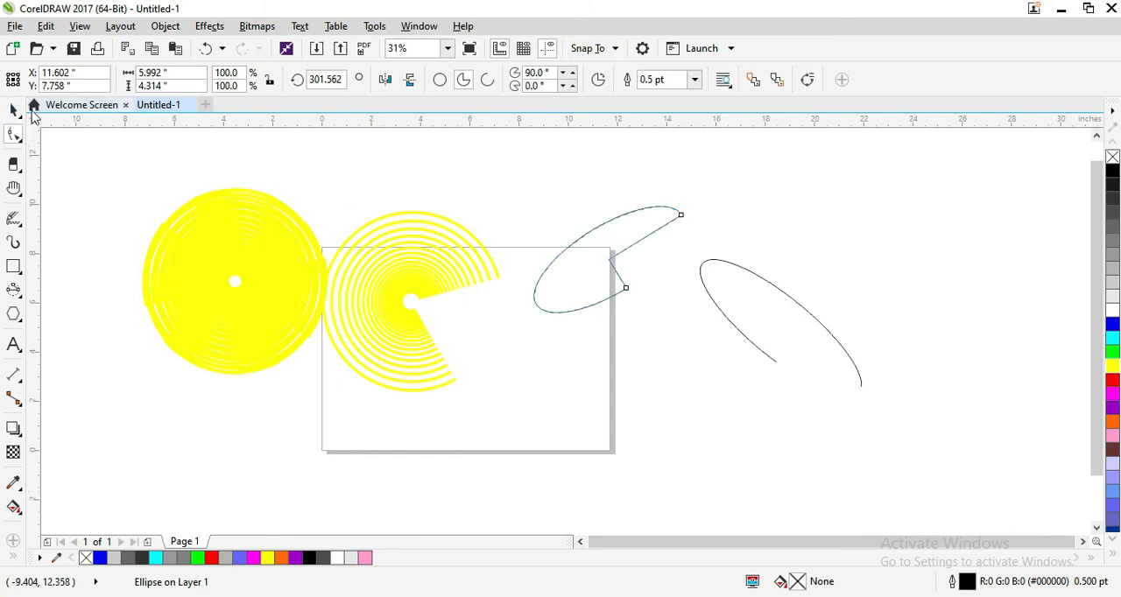
# Step: Change the pie's angles from 90 and 0 to 0 and 90 degrees by switching direction, and move the wedge up over the page's top edge
pyautogui.click(11, 113)
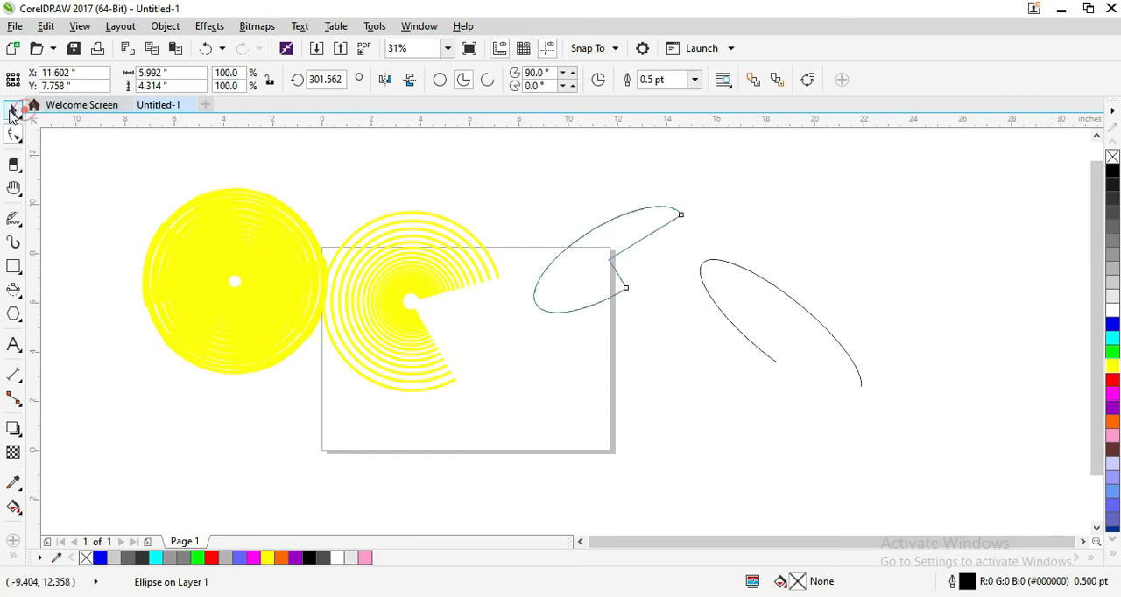
pyautogui.click(600, 81)
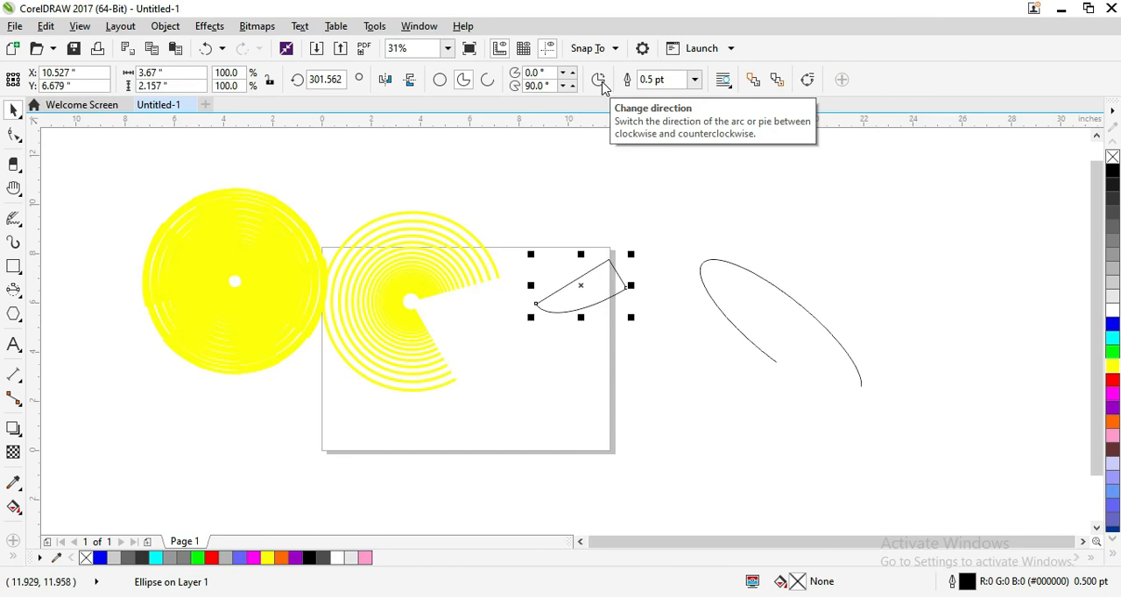
pyautogui.moveTo(585, 285); pyautogui.dragTo(604, 246)
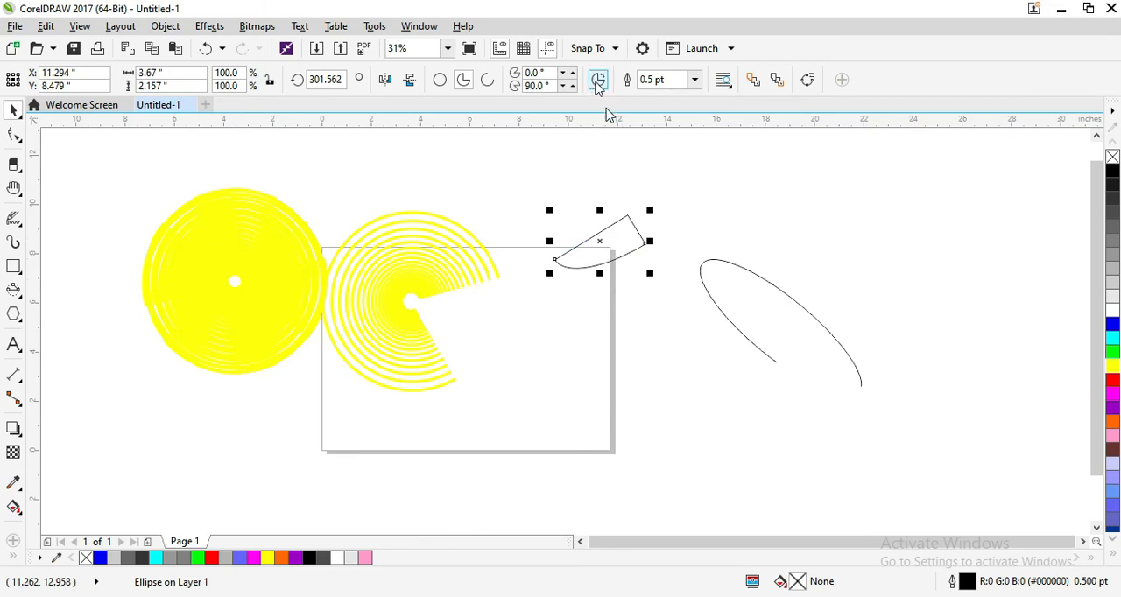
pyautogui.click(642, 166)
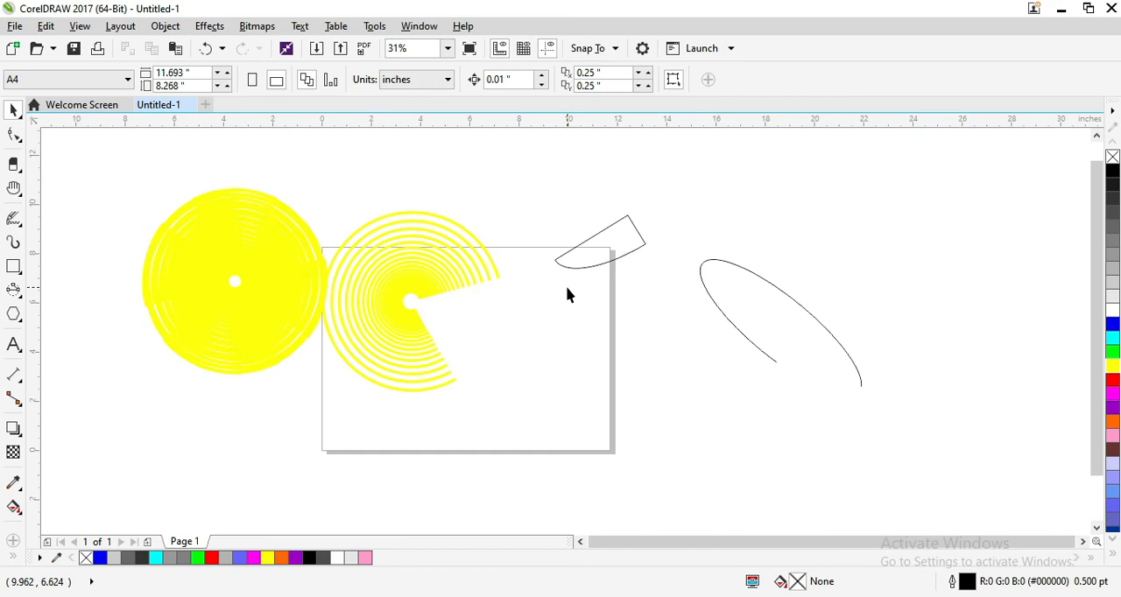